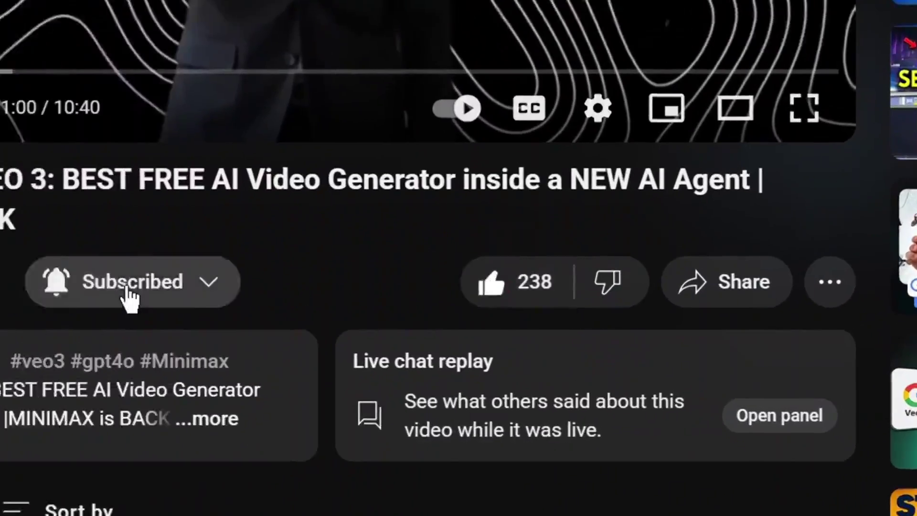
# Step: Post the comment 'I want the full document' under the MiniMax video
pyautogui.scroll(-3, 452, 382)
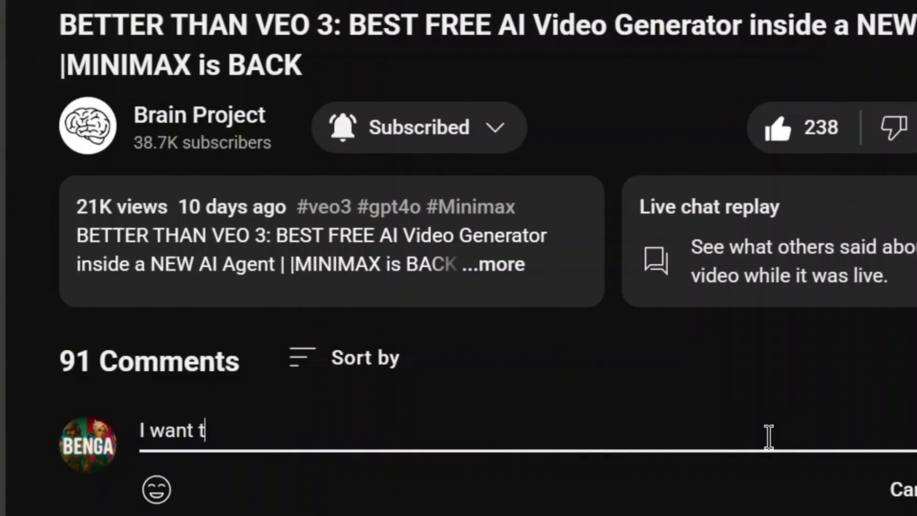
pyautogui.write('ment')
pyautogui.click(915, 506)
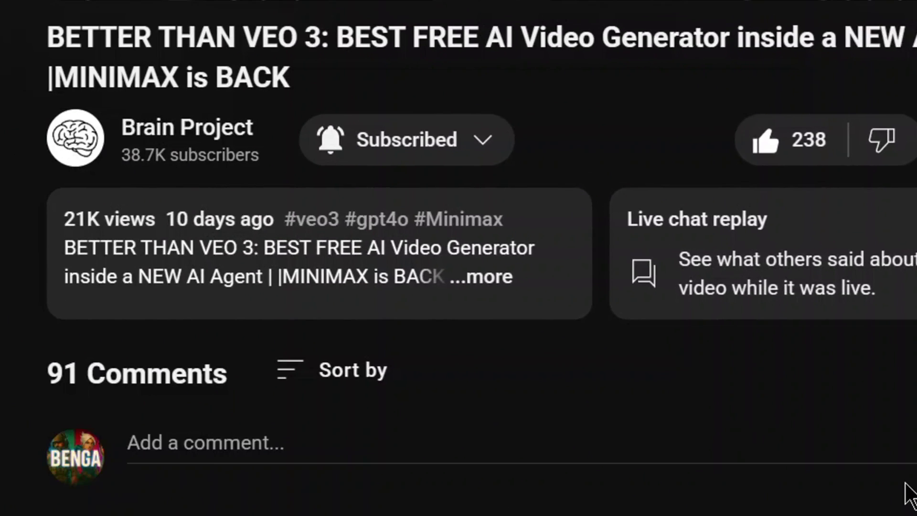
pyautogui.scroll(-3, 908, 492)
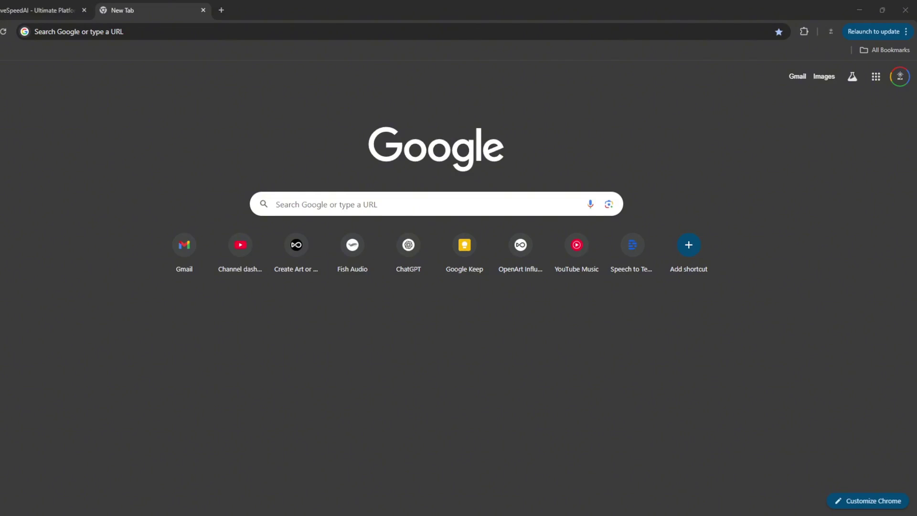
# Step: Search the web for 'artificial analysis' from a new tab
pyautogui.click(382, 31)
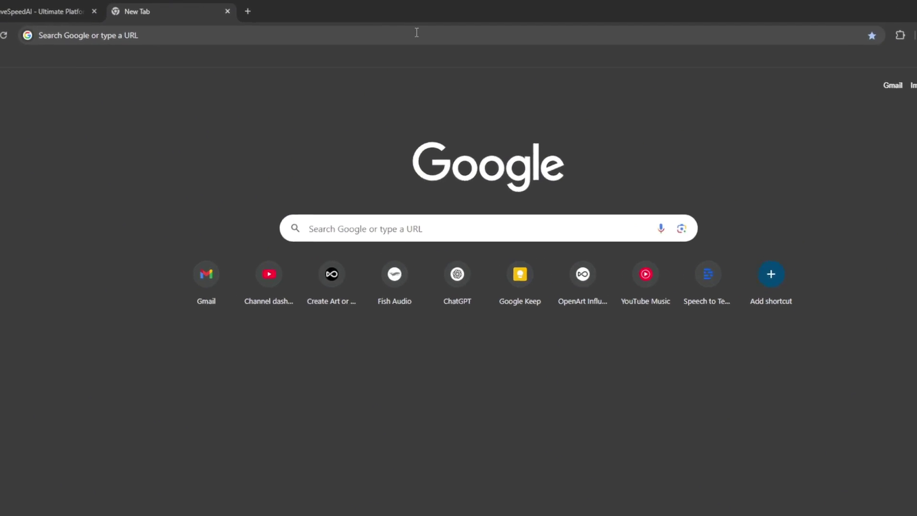
pyautogui.write('artificial')
pyautogui.write(' an')
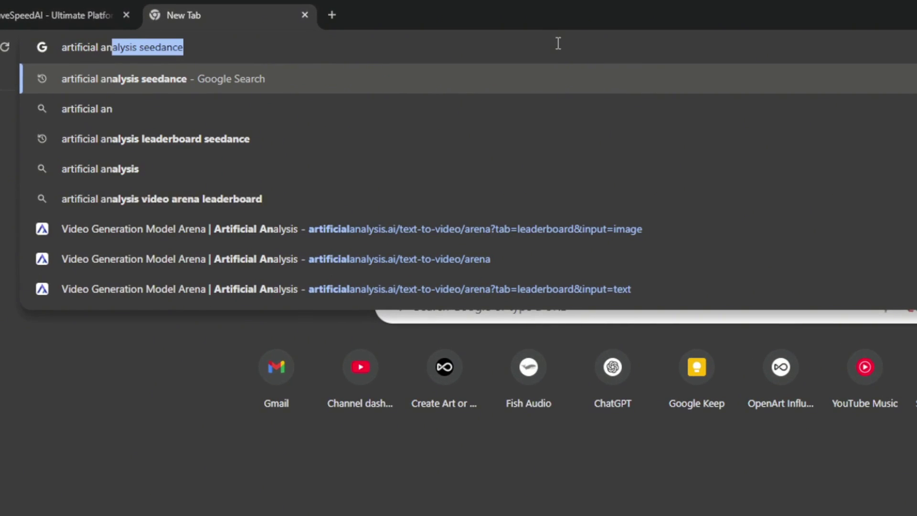
pyautogui.write('alysis seedance')
pyautogui.press('BackSpace')
pyautogui.press('BackSpace')
pyautogui.press('BackSpace')
pyautogui.press('BackSpace')
pyautogui.press('BackSpace')
pyautogui.press('BackSpace')
pyautogui.press('BackSpace')
pyautogui.press('BackSpace')
pyautogui.press('BackSpace')
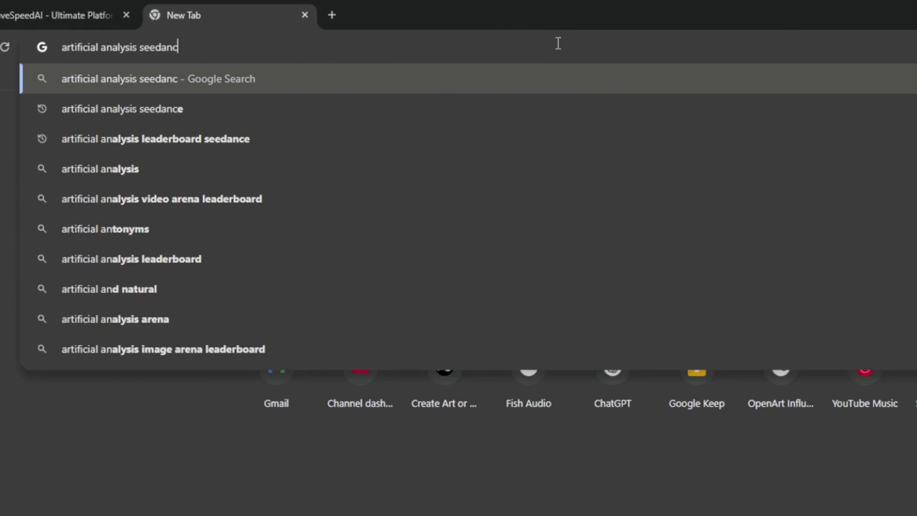
pyautogui.press('Return')
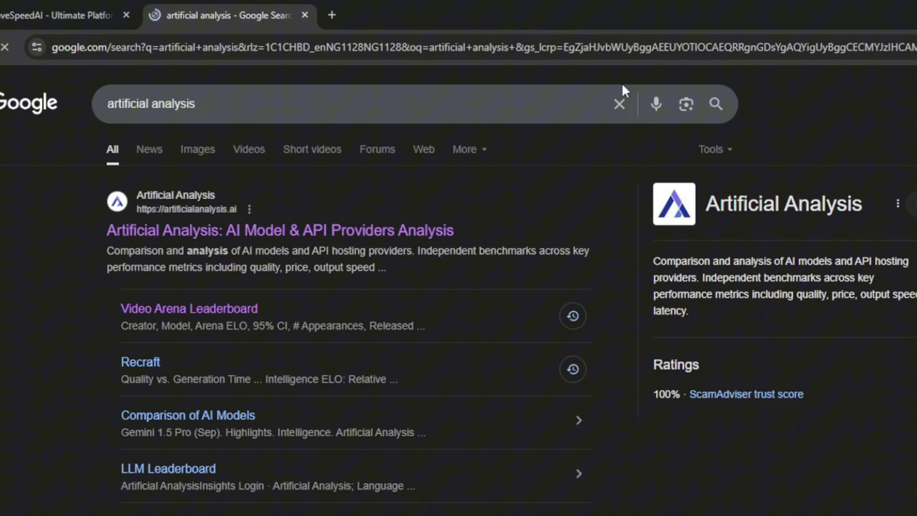
# Step: Open Artificial Analysis's Video Generation arena page via the Speech, Image, Video menu
pyautogui.scroll(-5, 676, 225)
pyautogui.scroll(5, 321, 203)
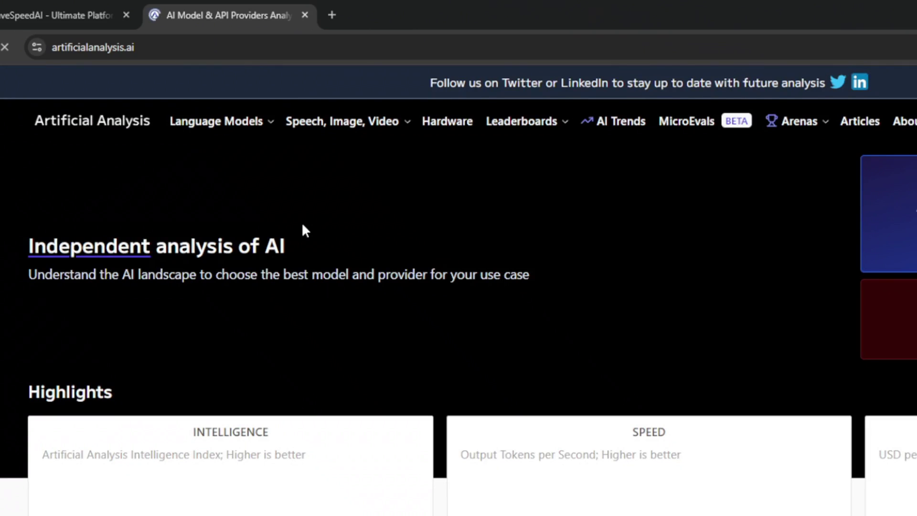
pyautogui.scroll(-5, 302, 225)
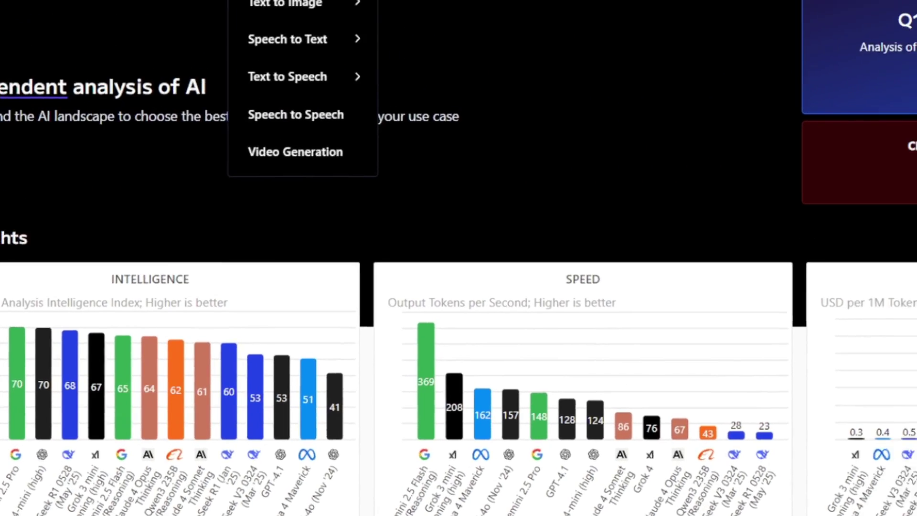
pyautogui.moveTo(296, 56)
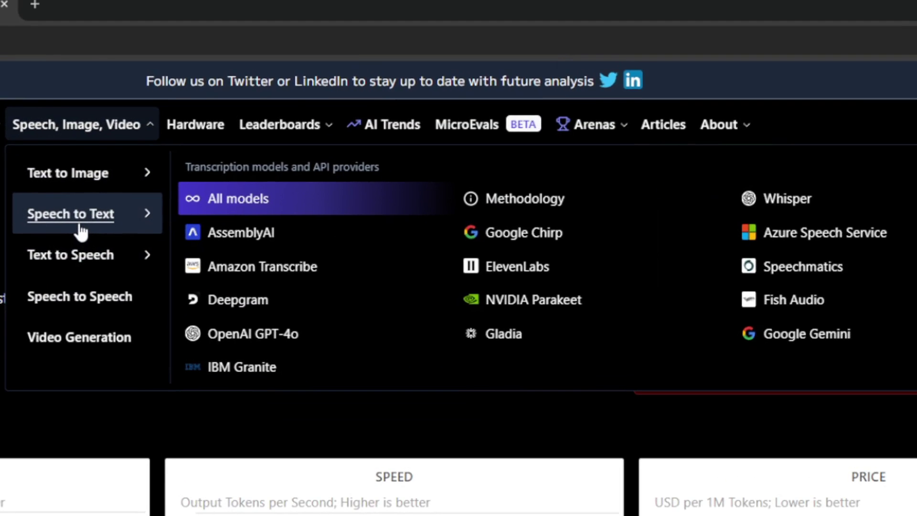
pyautogui.moveTo(71, 262)
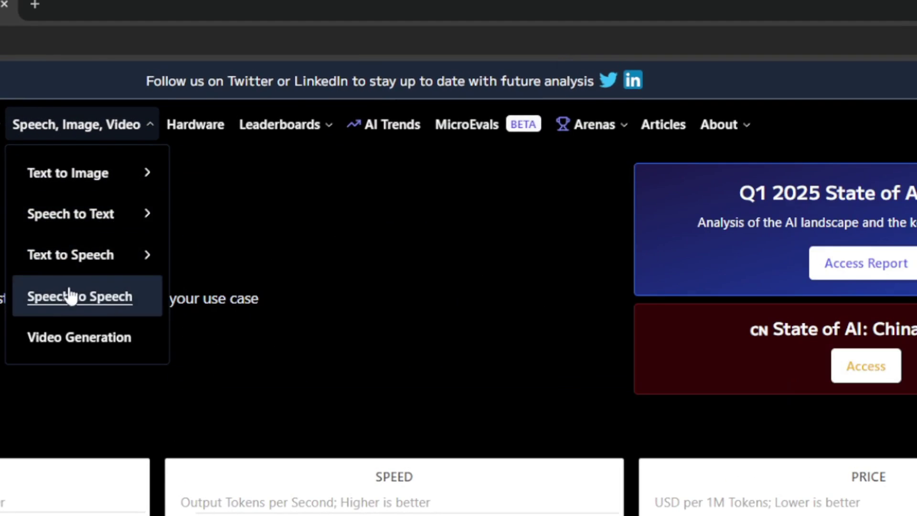
pyautogui.click(93, 338)
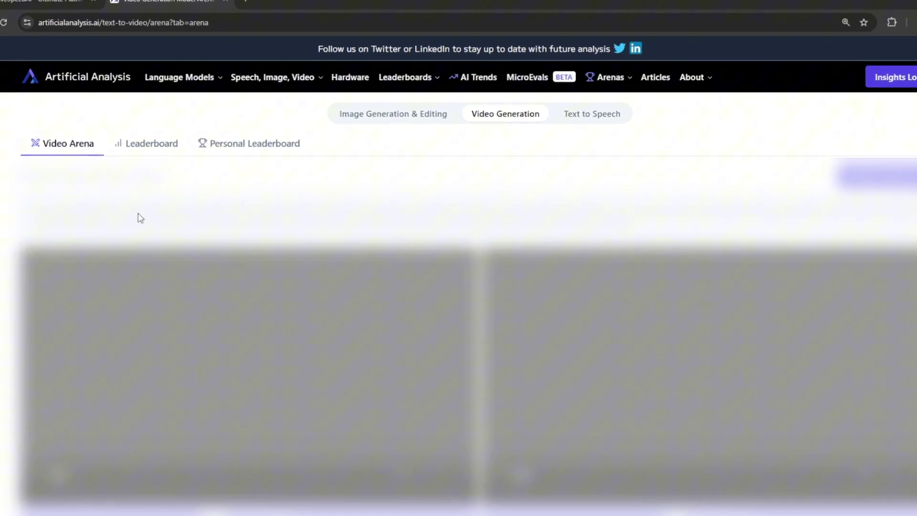
# Step: Show the Image to Video leaderboard, highlight Hailuo 02 0616, then switch to the WaveSpeedAI tab
pyautogui.click(136, 140)
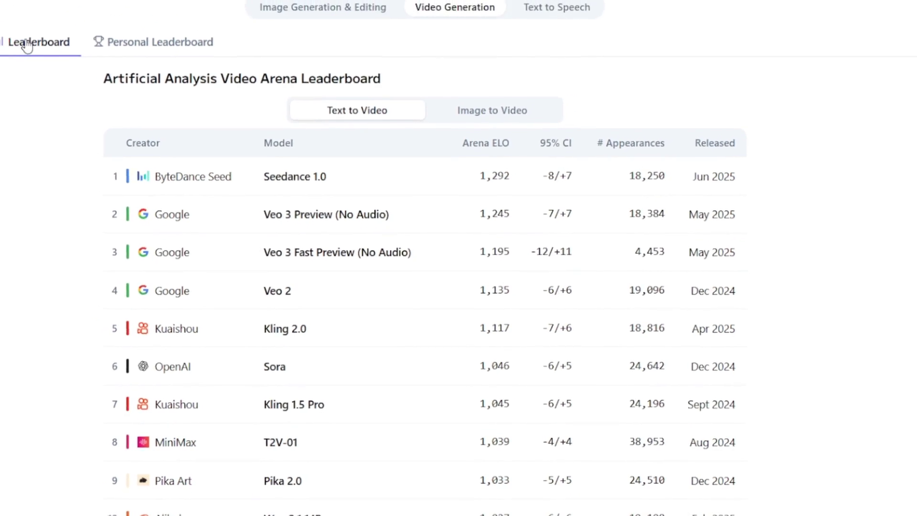
pyautogui.scroll(-3, 81, 198)
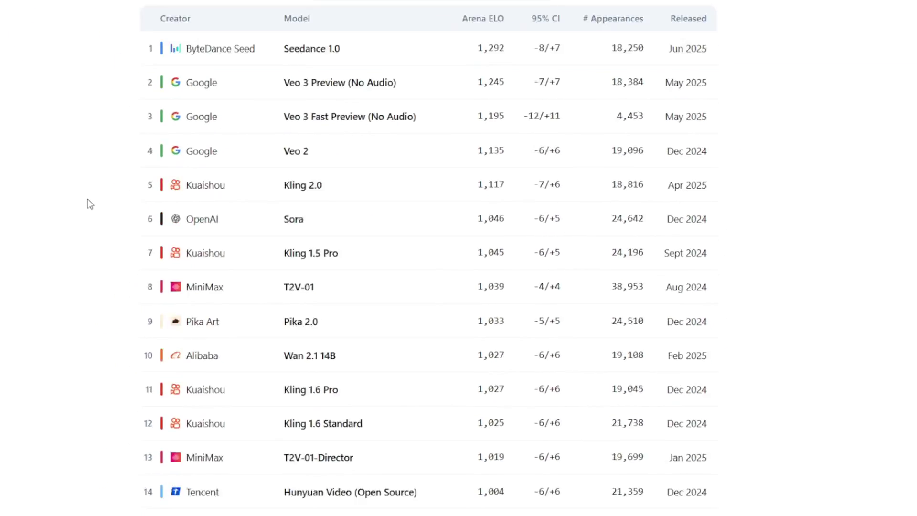
pyautogui.scroll(-4, 87, 199)
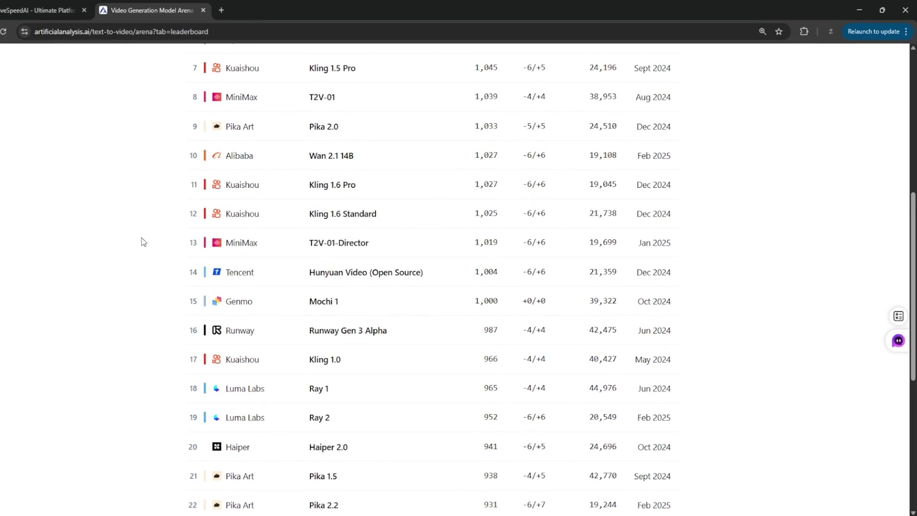
pyautogui.scroll(7, 142, 238)
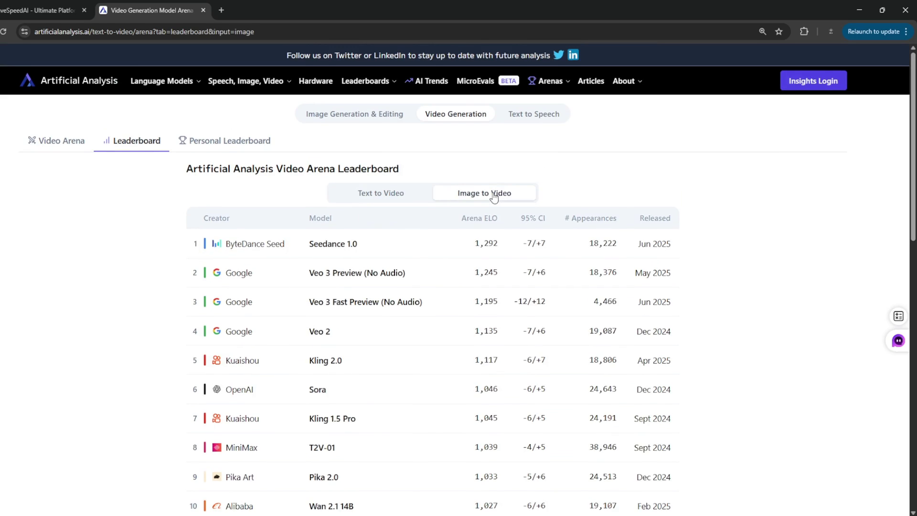
pyautogui.tripleClick(310, 273)
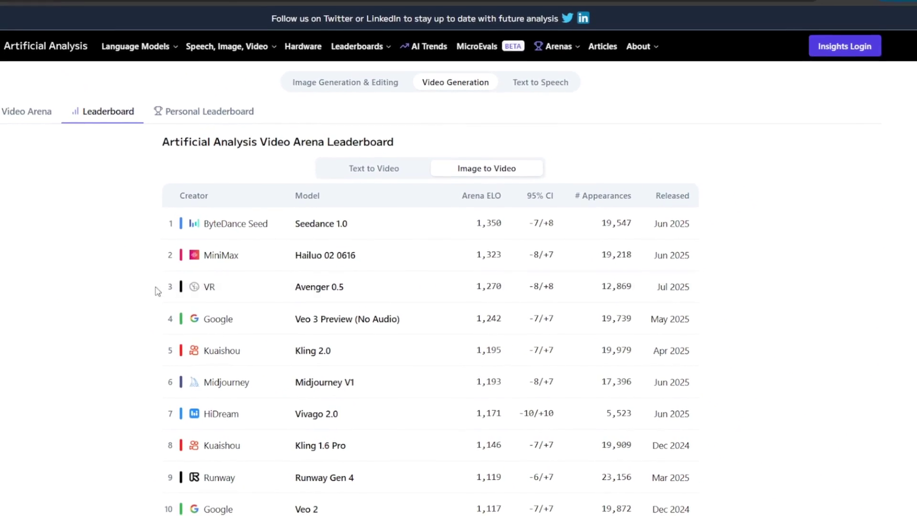
pyautogui.click(24, 6)
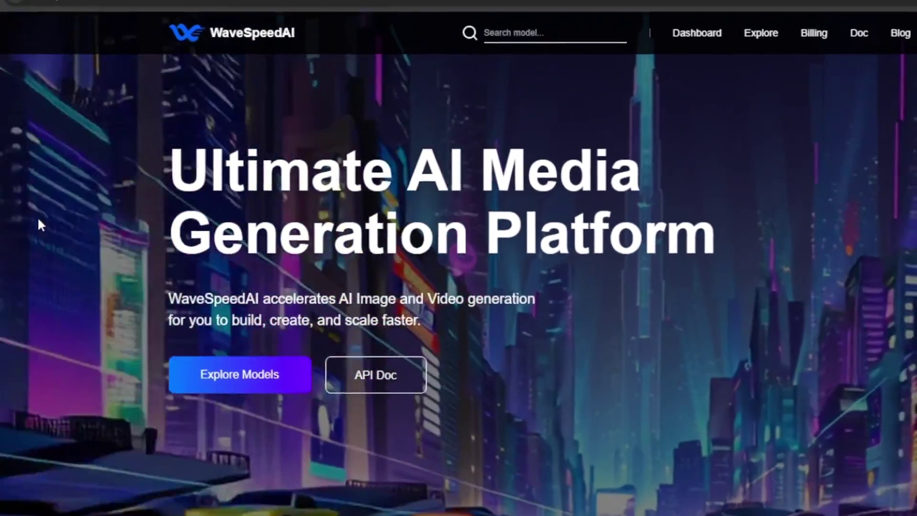
# Step: Scroll the WaveSpeedAI homepage to the Multimodal AI Tools, Latest AI Models and APIs for Scale section
pyautogui.scroll(-4, 40, 202)
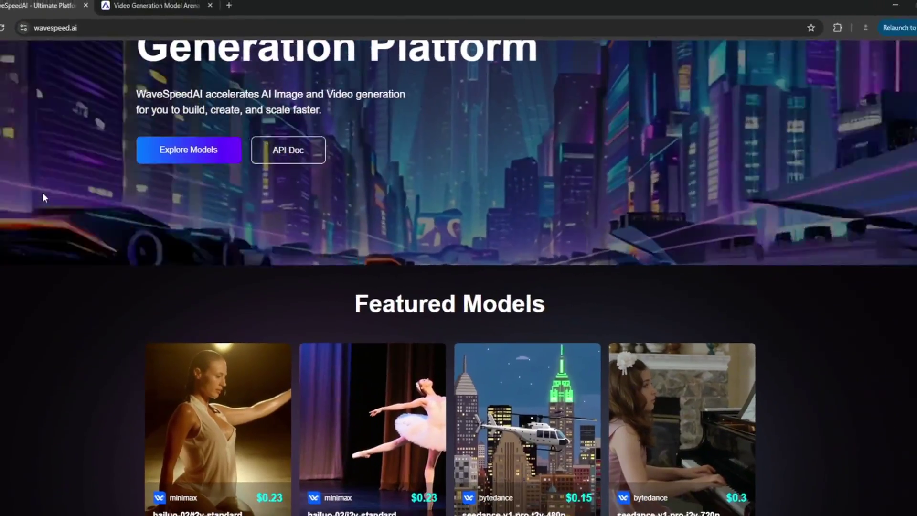
pyautogui.scroll(-1, 43, 197)
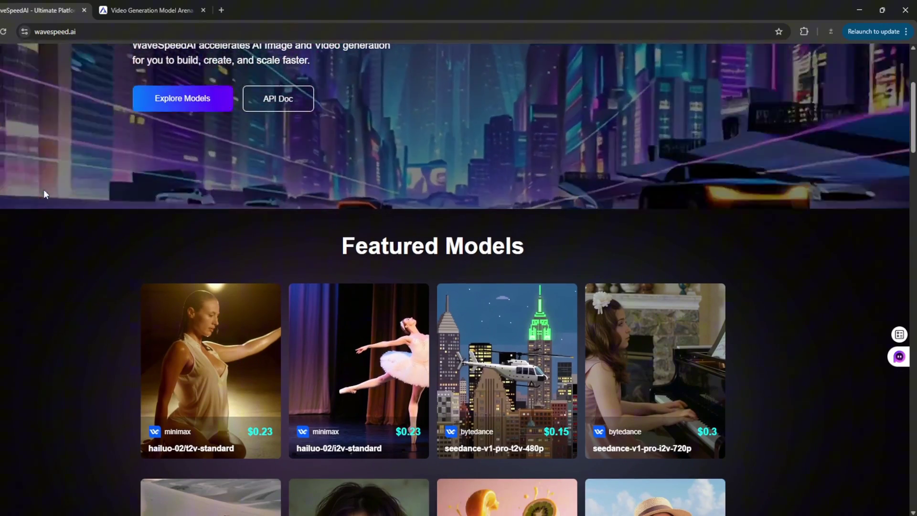
pyautogui.scroll(-2, 44, 188)
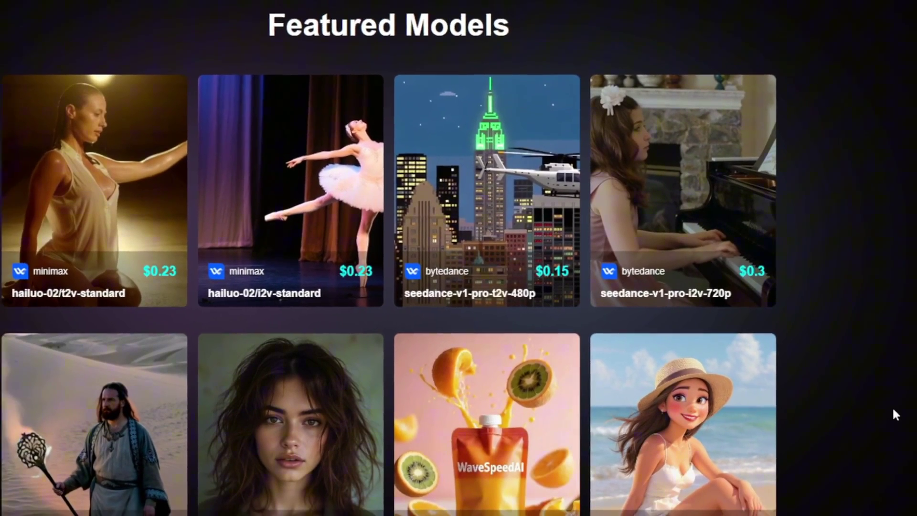
pyautogui.scroll(-3, 884, 404)
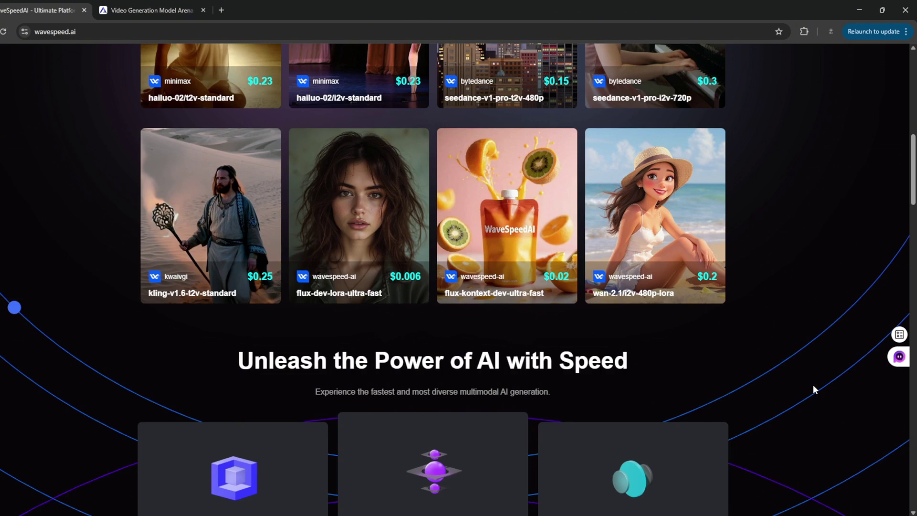
pyautogui.scroll(-3, 813, 387)
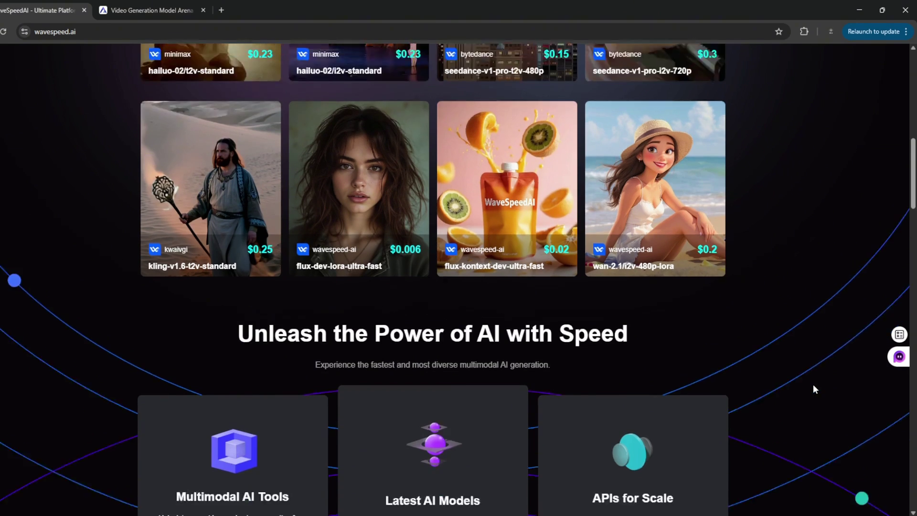
pyautogui.scroll(4, 813, 387)
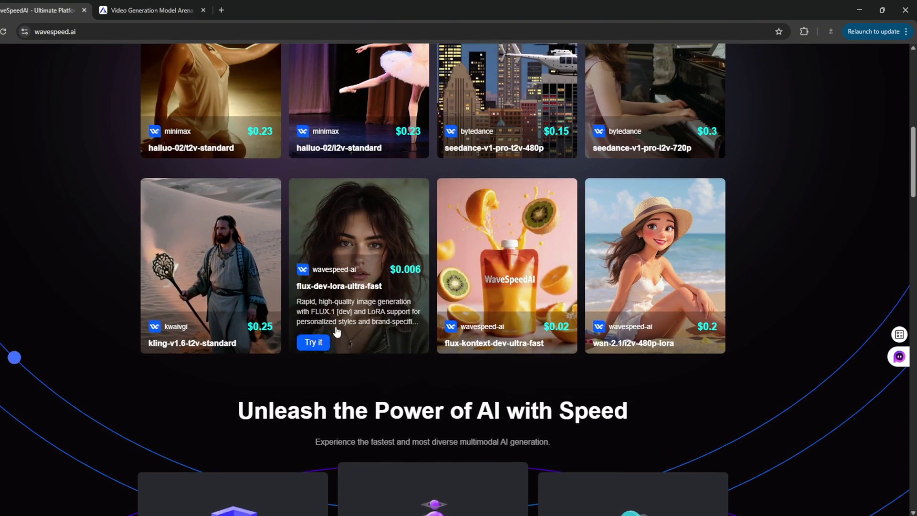
pyautogui.scroll(2, 337, 331)
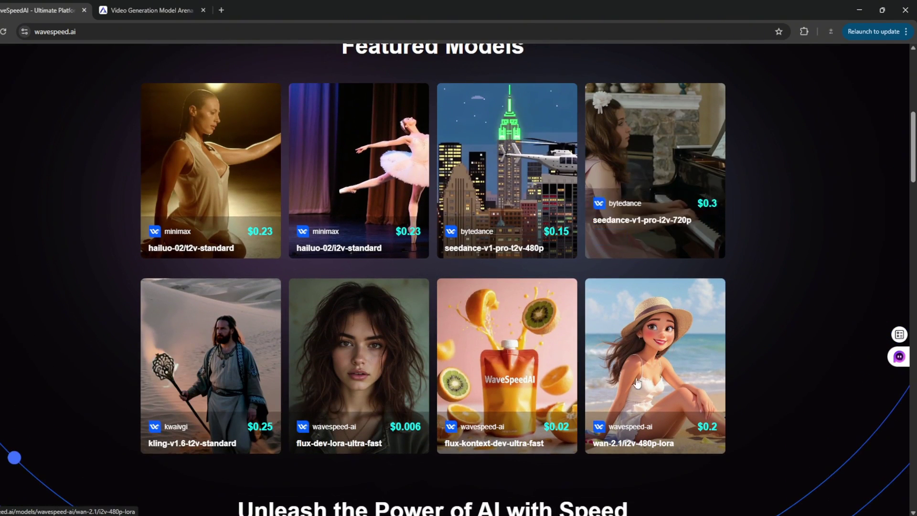
pyautogui.moveTo(183, 436)
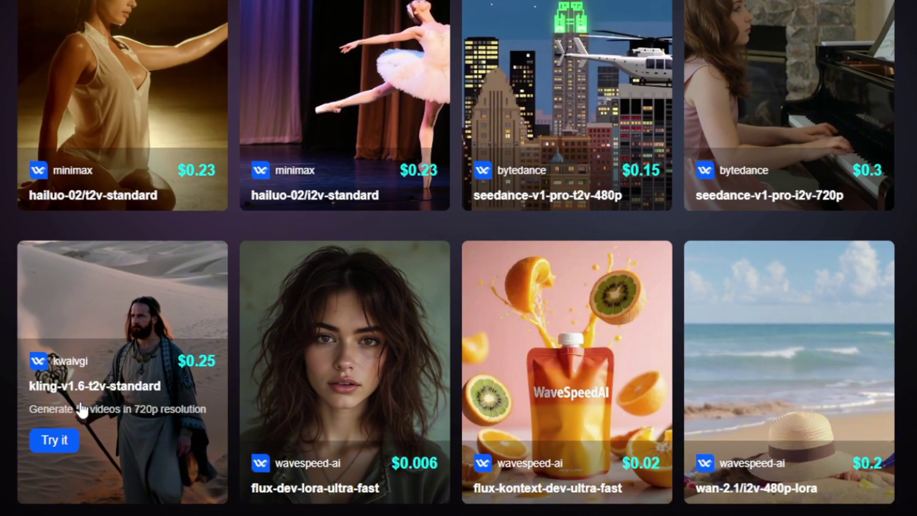
pyautogui.moveTo(298, 366)
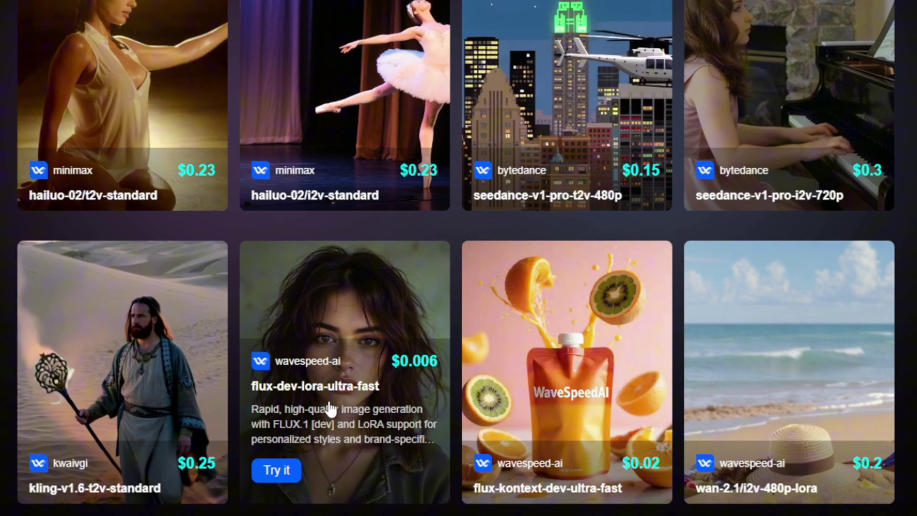
pyautogui.moveTo(524, 403)
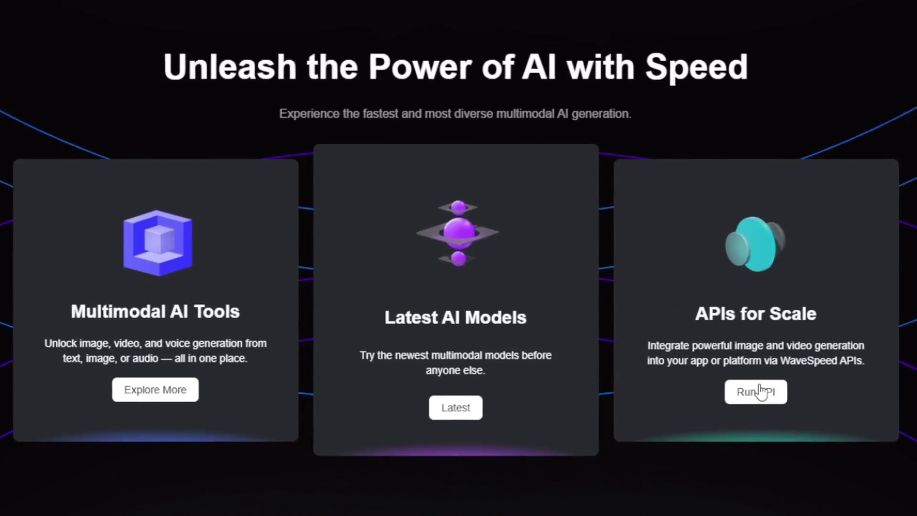
# Step: Scroll down to Model Groups and show the Hailuo Video group's models
pyautogui.scroll(-2, 804, 426)
pyautogui.scroll(1, 363, 478)
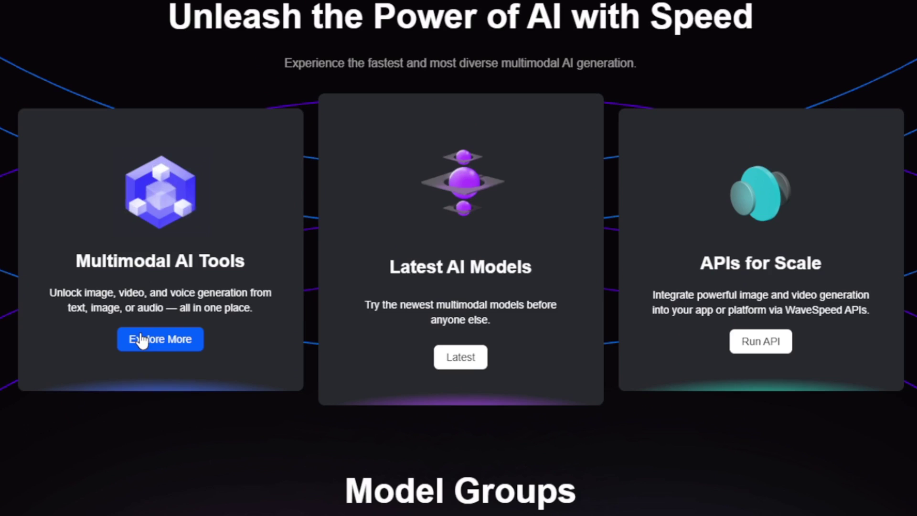
pyautogui.scroll(-2, 434, 269)
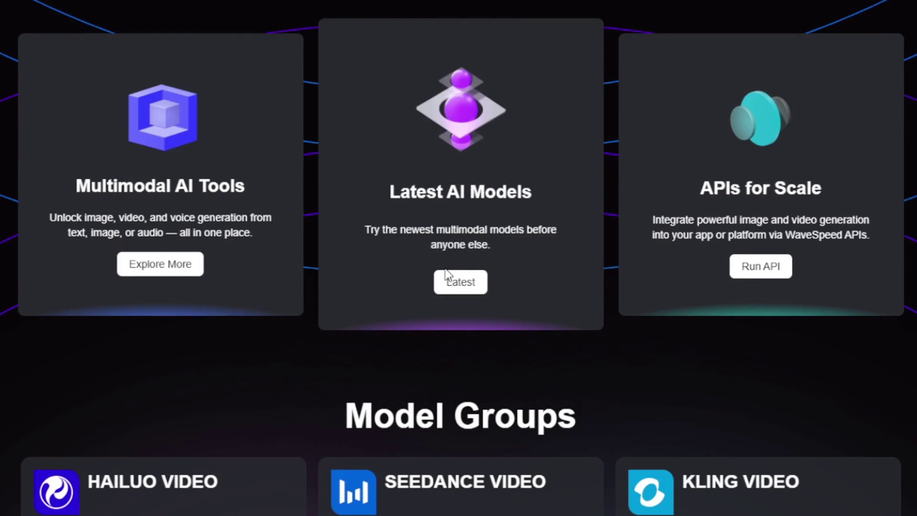
pyautogui.scroll(-4, 336, 364)
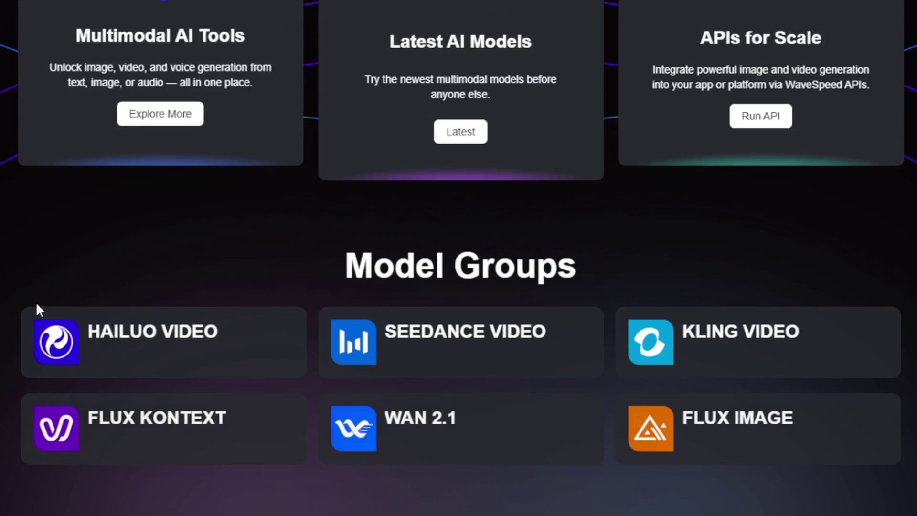
pyautogui.scroll(-3, 231, 354)
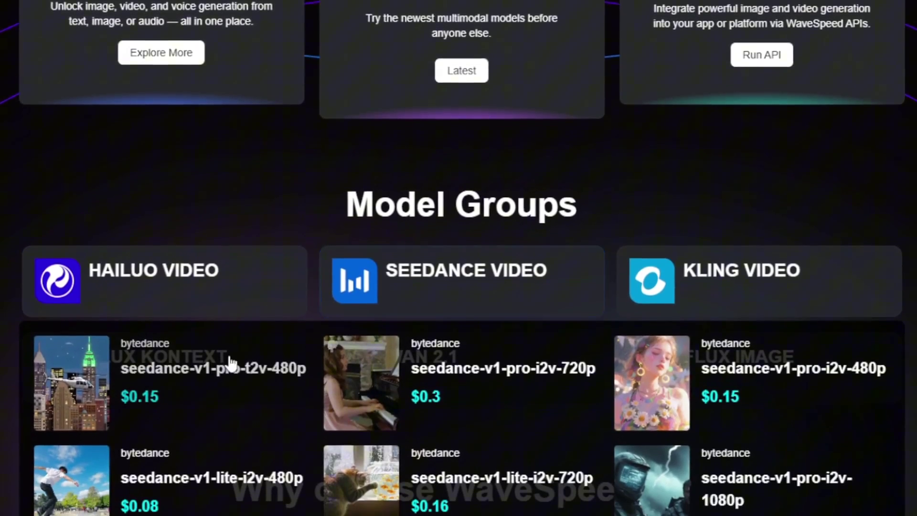
pyautogui.click(99, 217)
pyautogui.scroll(-2, 905, 98)
# Step: Look over the other Model Groups cards and scroll through the rest of the homepage
pyautogui.moveTo(727, 260)
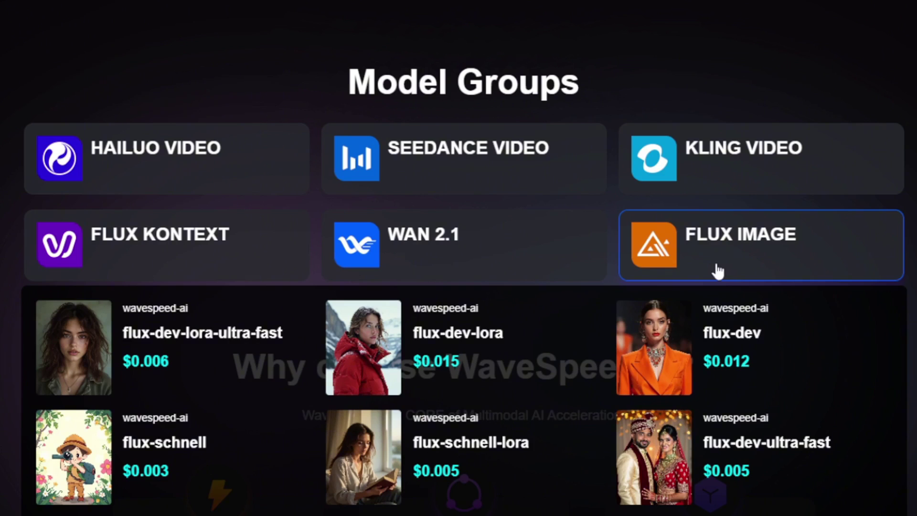
pyautogui.moveTo(476, 253)
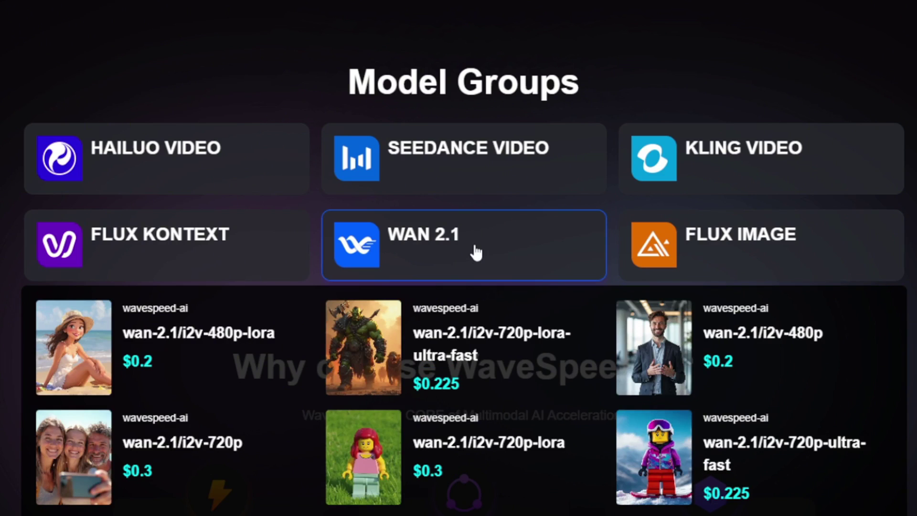
pyautogui.moveTo(152, 248)
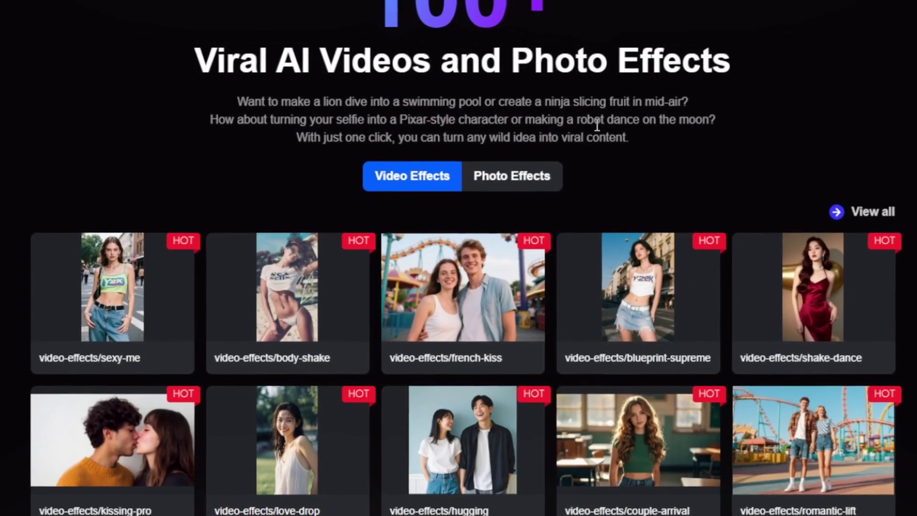
pyautogui.scroll(-8, 587, 129)
pyautogui.scroll(-5, 463, 188)
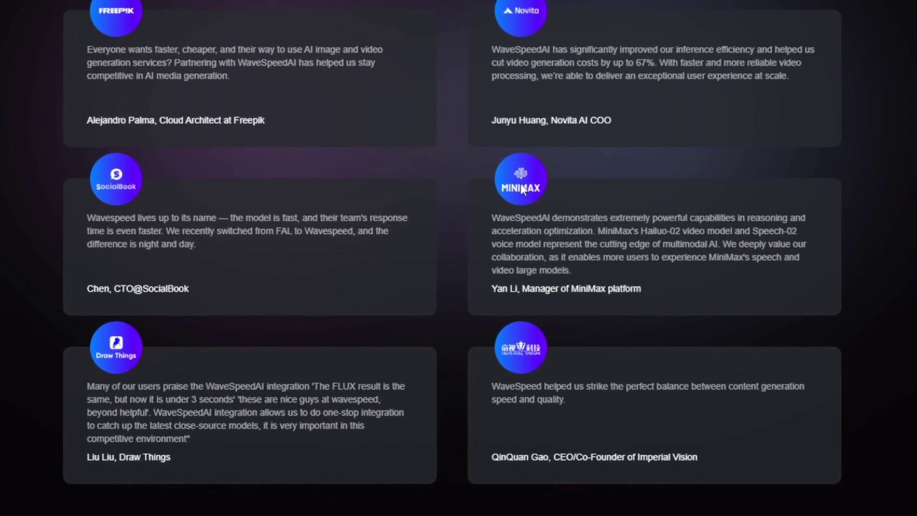
pyautogui.scroll(-5, 515, 192)
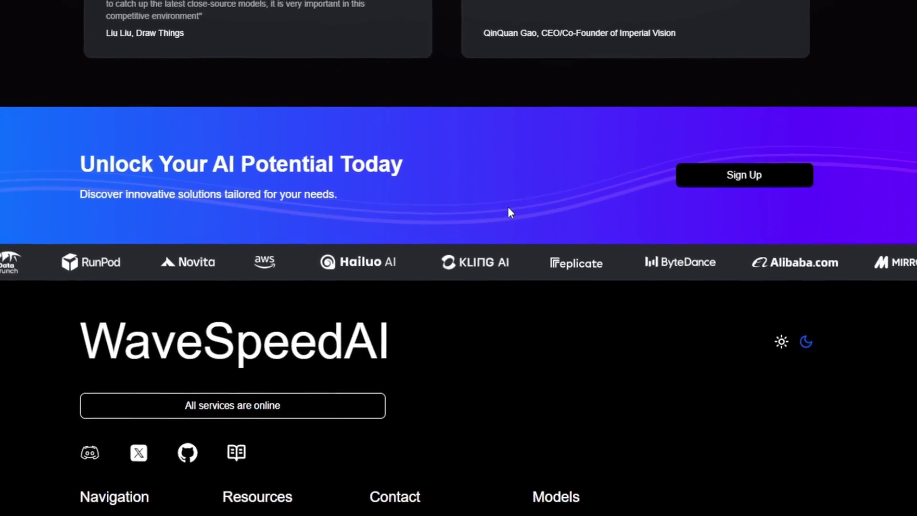
pyautogui.scroll(-5, 509, 207)
pyautogui.scroll(15, 505, 210)
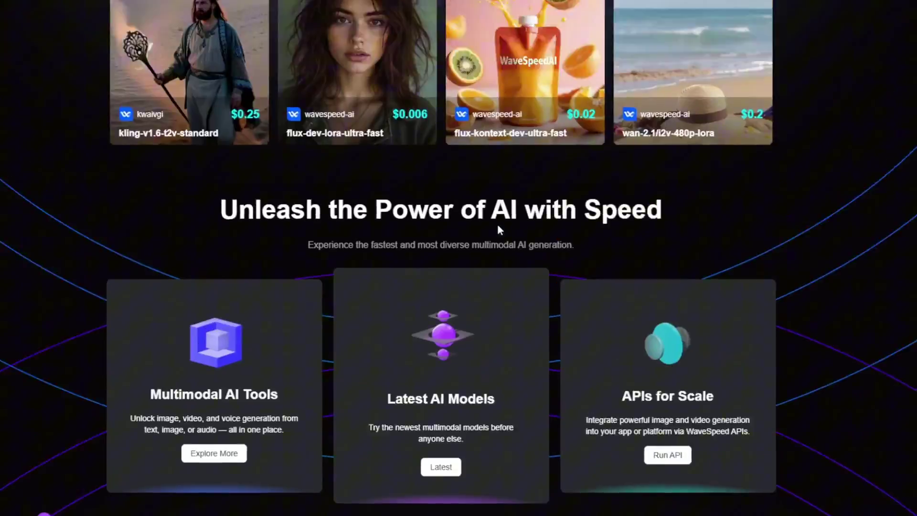
pyautogui.scroll(15, 497, 224)
pyautogui.scroll(-15, 492, 236)
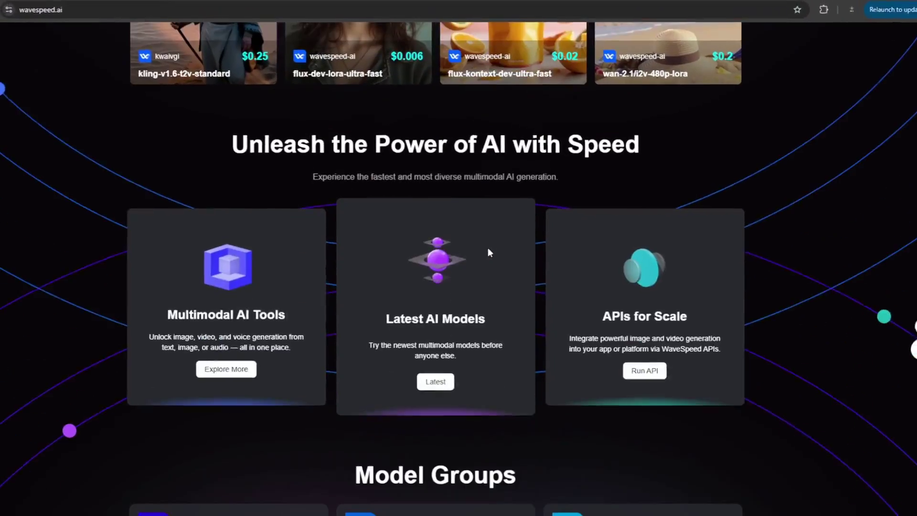
pyautogui.scroll(-3, 488, 252)
# Step: Open the Explore all-models page and filter the list to text-to-image models
pyautogui.click(241, 227)
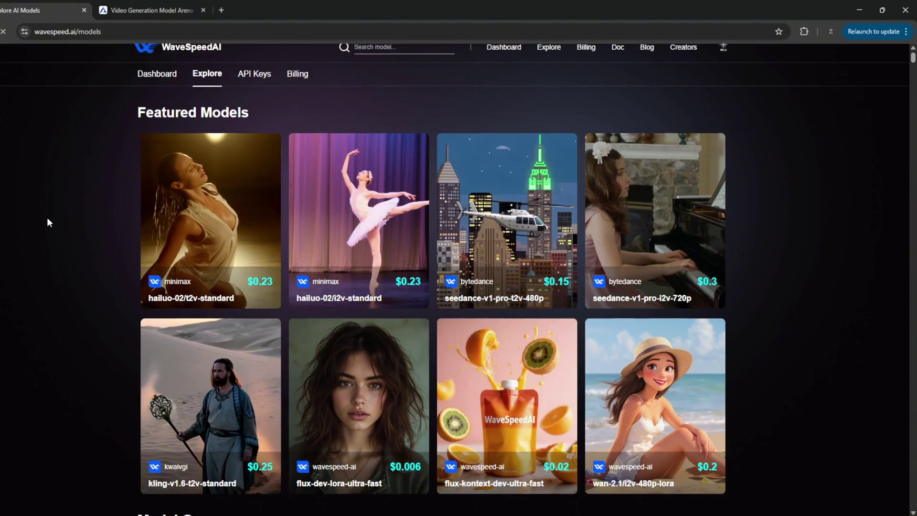
pyautogui.scroll(-10, 47, 223)
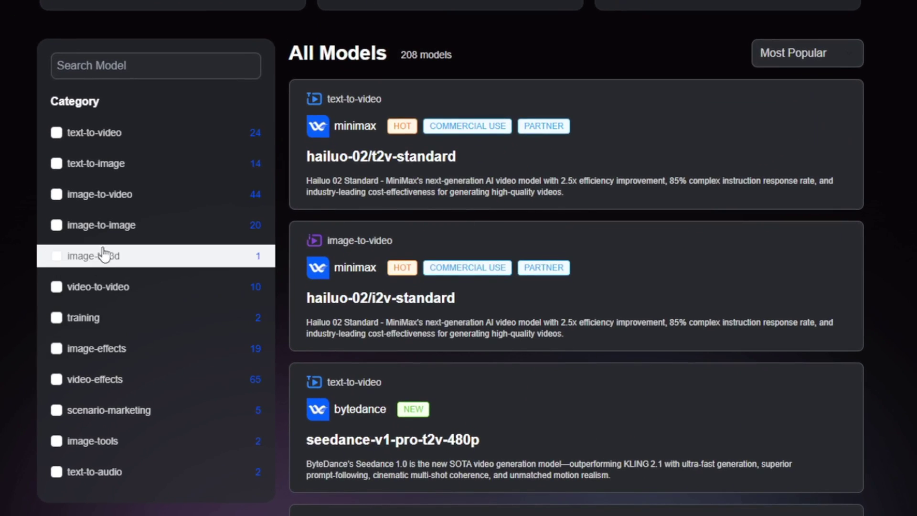
pyautogui.click(98, 167)
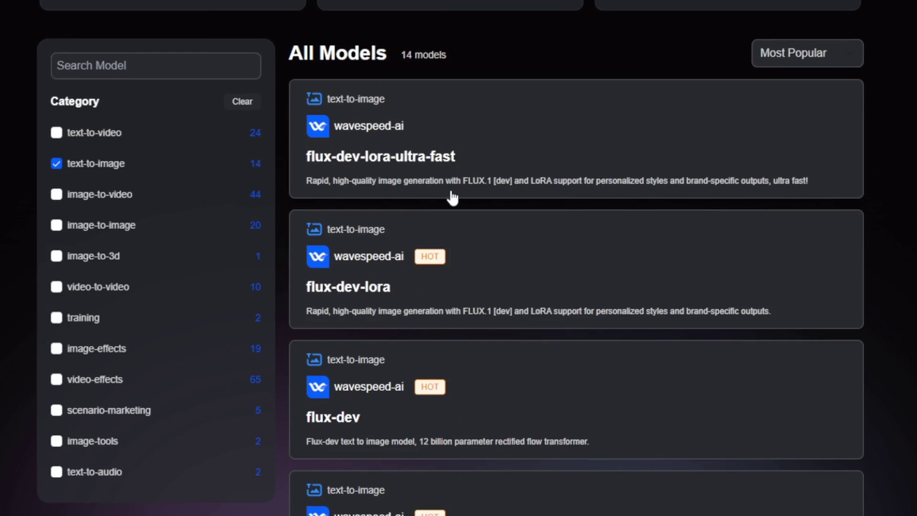
pyautogui.scroll(-9, 451, 194)
pyautogui.scroll(10, 452, 191)
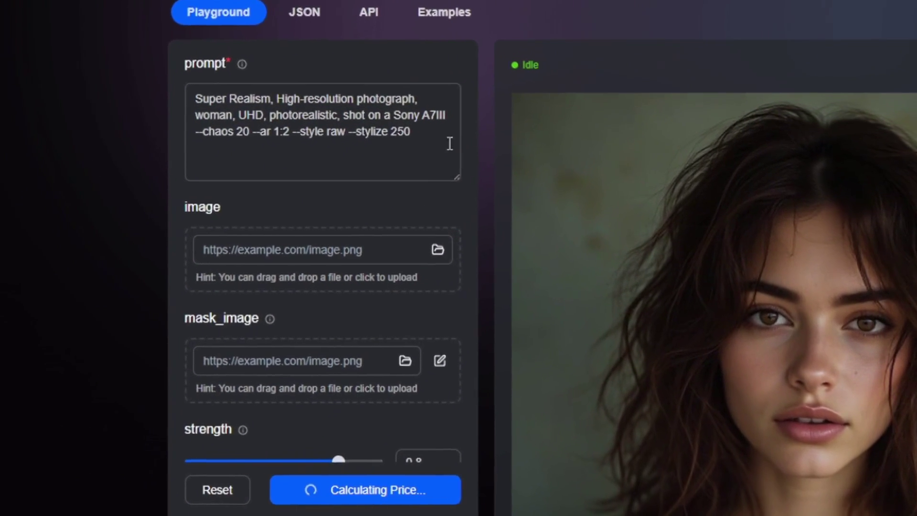
# Step: Replace the flux-dev-lora-ultra-fast prompt with 'a woman in her living room' and run it
pyautogui.moveTo(371, 144); pyautogui.dragTo(2, 75)
pyautogui.press('BackSpace')
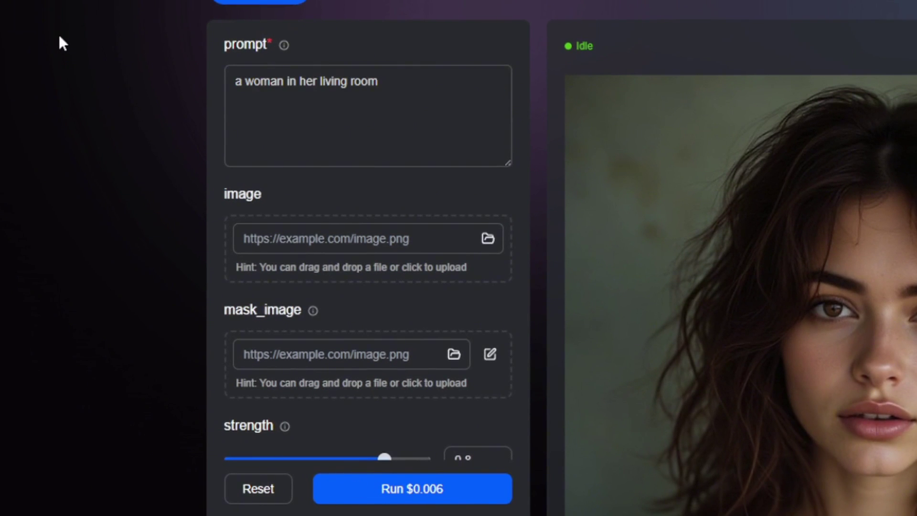
pyautogui.scroll(-4, 300, 179)
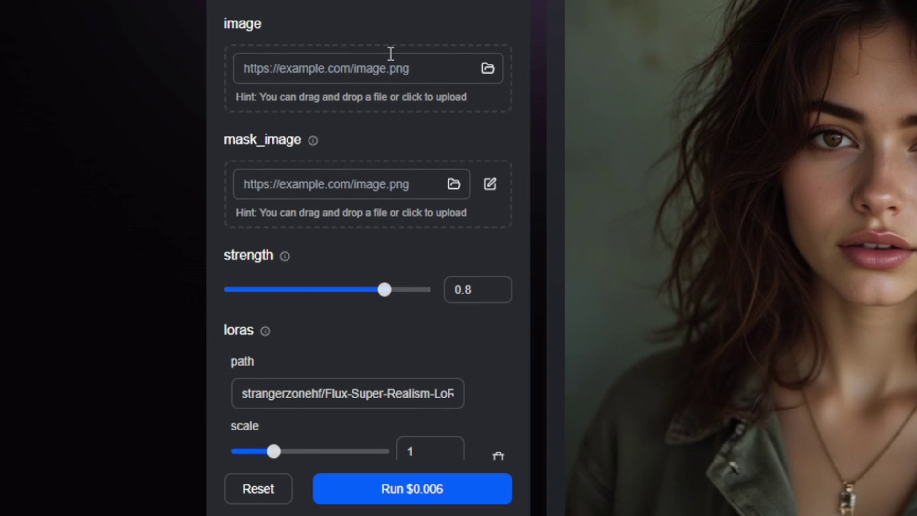
pyautogui.scroll(-14, 375, 240)
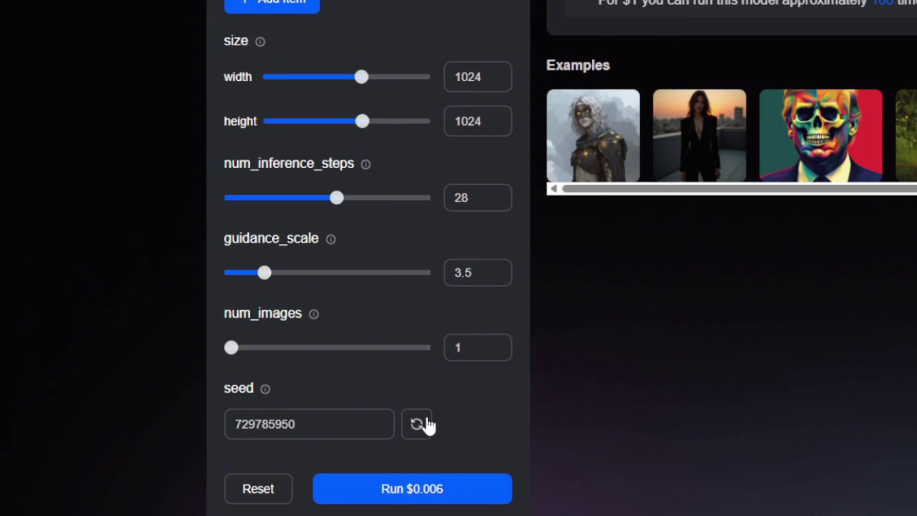
pyautogui.click(378, 497)
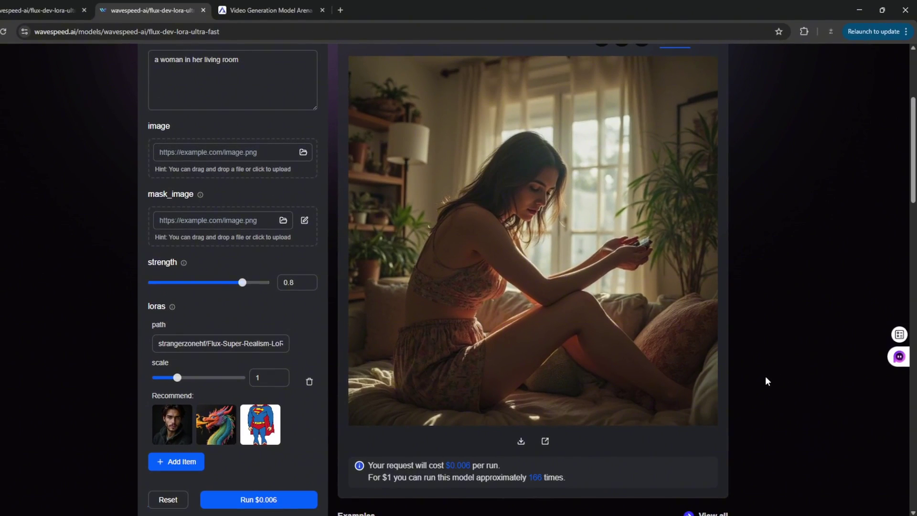
pyautogui.scroll(4, 231, 352)
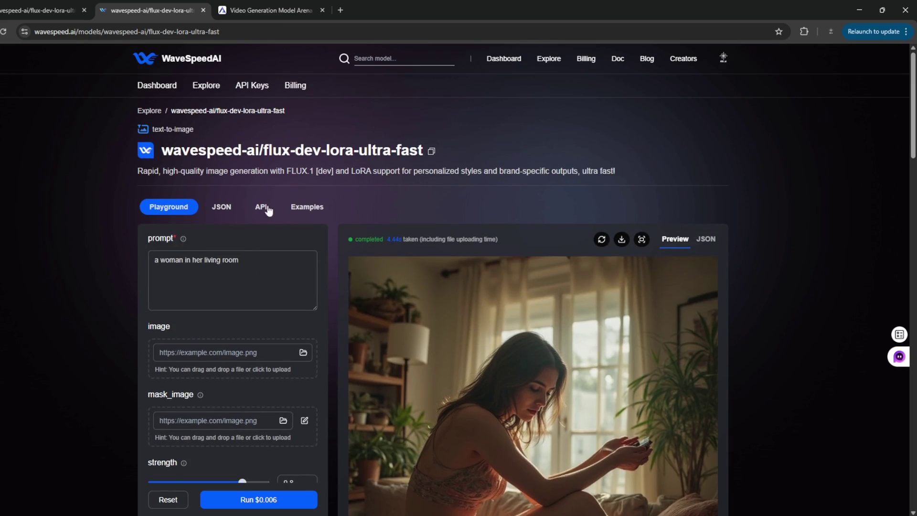
# Step: Return to the text-to-image model list and open seedream-v3 in a new tab
pyautogui.hotkey('ctrl', 'pageup')
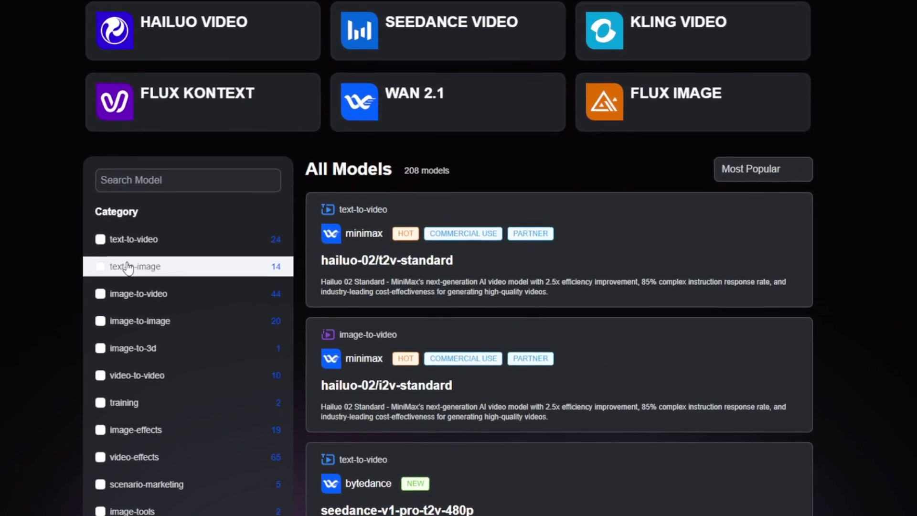
pyautogui.click(158, 303)
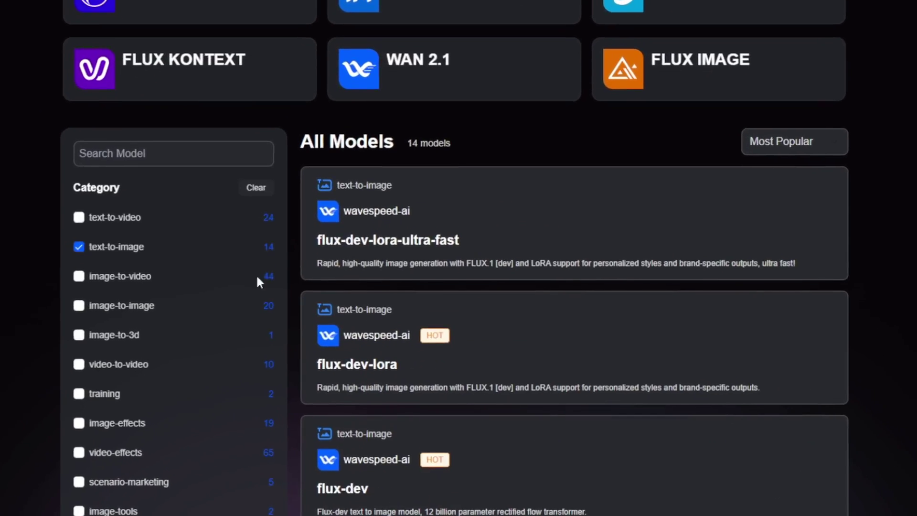
pyautogui.scroll(-10, 257, 273)
pyautogui.rightClick(362, 215)
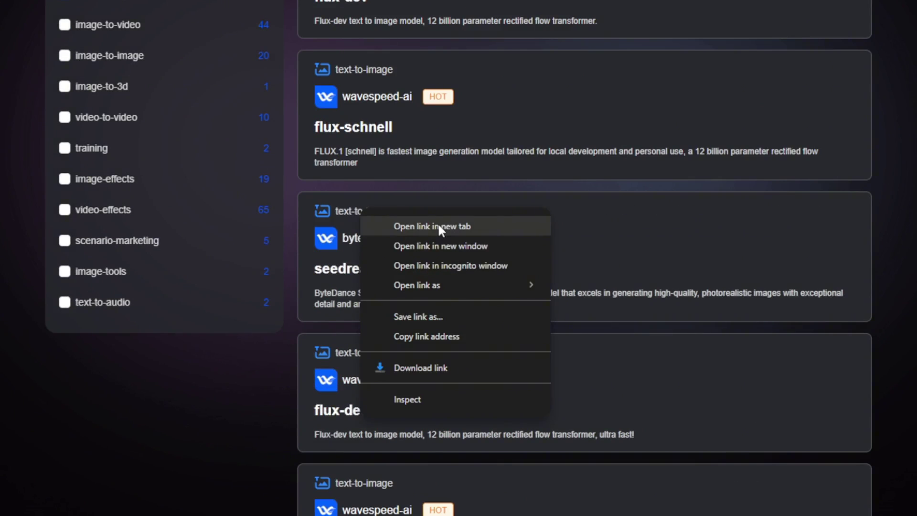
pyautogui.click(438, 223)
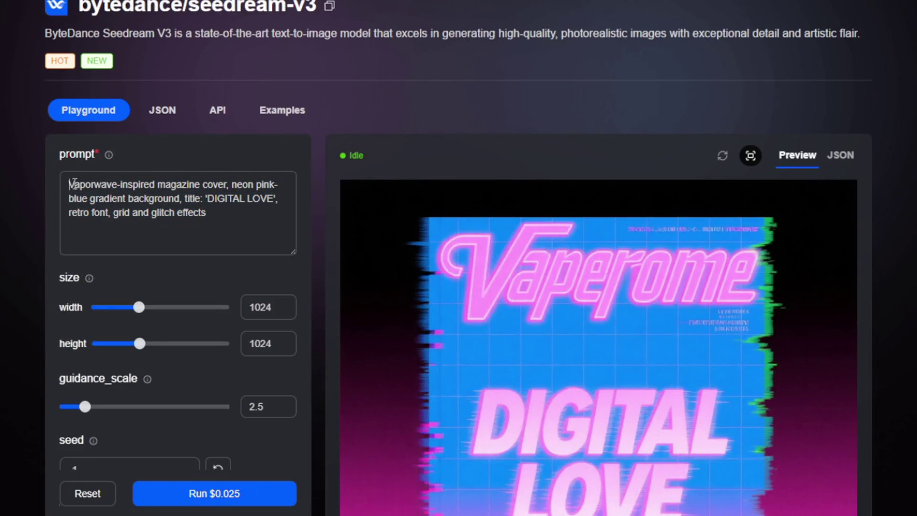
# Step: Change the vaporwave magazine cover title from DIGITAL LOVE to BRAIN PROJECT and generate it
pyautogui.press('BackSpace')
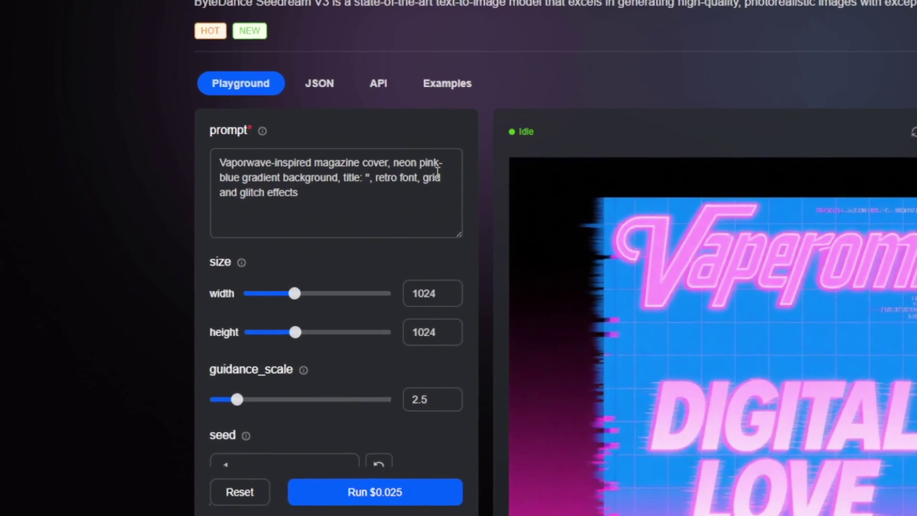
pyautogui.write('BRAIN PROJECT')
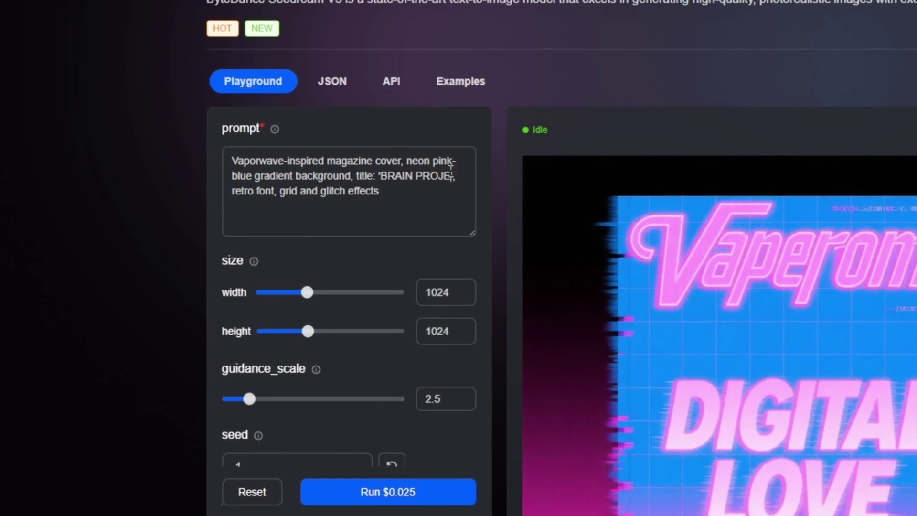
pyautogui.scroll(-5, 384, 270)
pyautogui.scroll(-3, 386, 287)
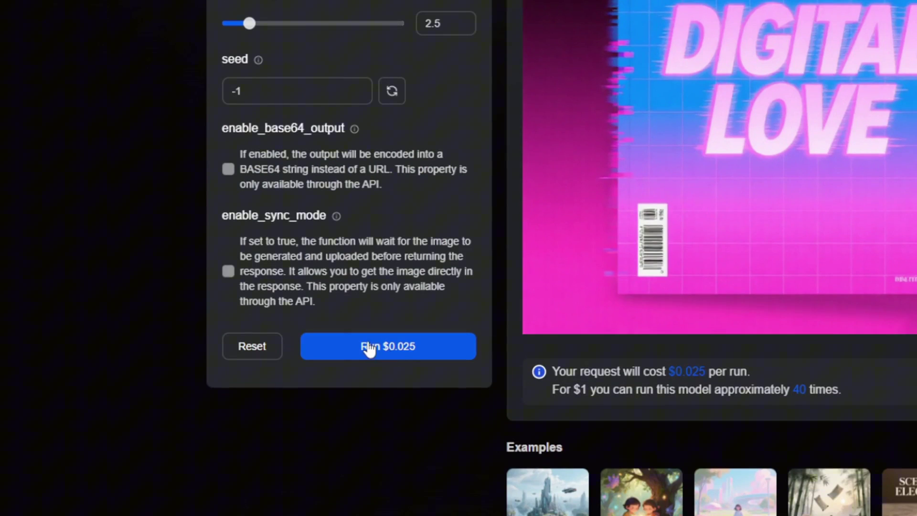
pyautogui.click(369, 348)
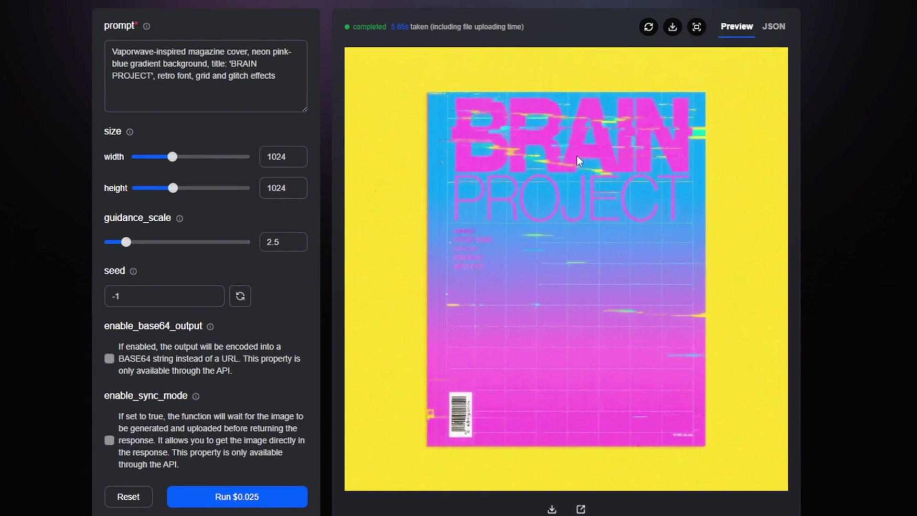
pyautogui.scroll(-3, 477, 201)
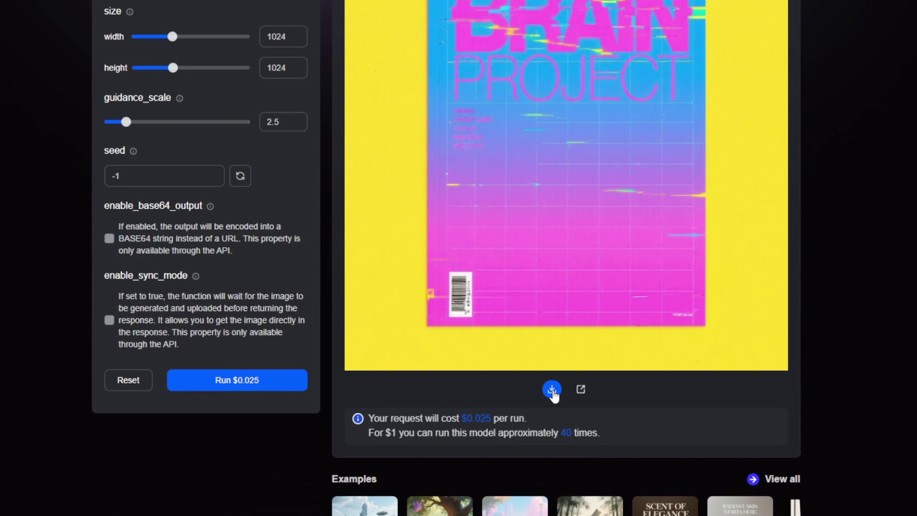
pyautogui.scroll(-4, 775, 403)
pyautogui.scroll(10, 882, 403)
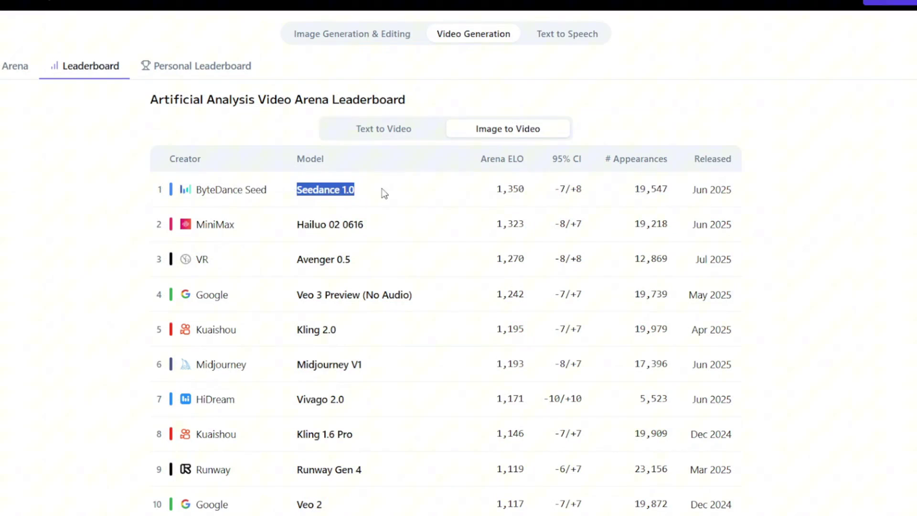
pyautogui.moveTo(279, 207); pyautogui.dragTo(277, 206)
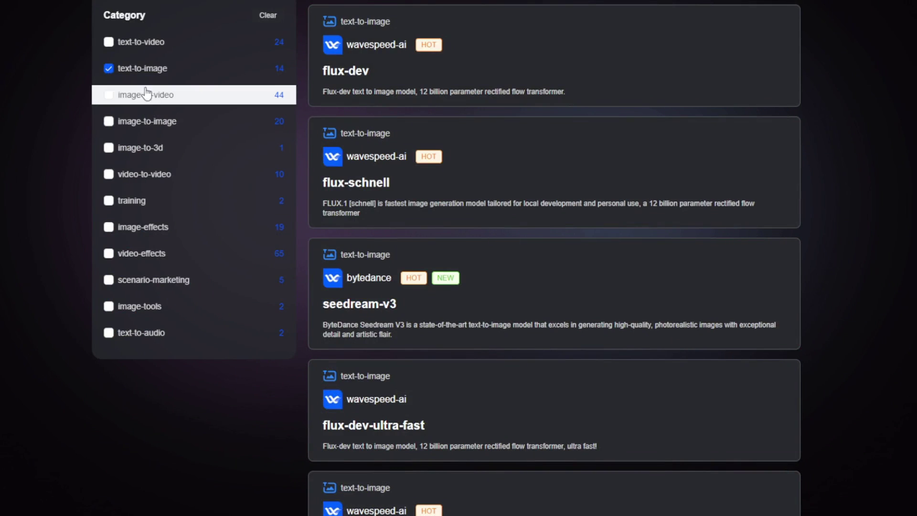
# Step: Add image-to-video to the filter and open hailuo-02/i2v-standard in a new tab
pyautogui.click(146, 94)
pyautogui.scroll(2, 461, 349)
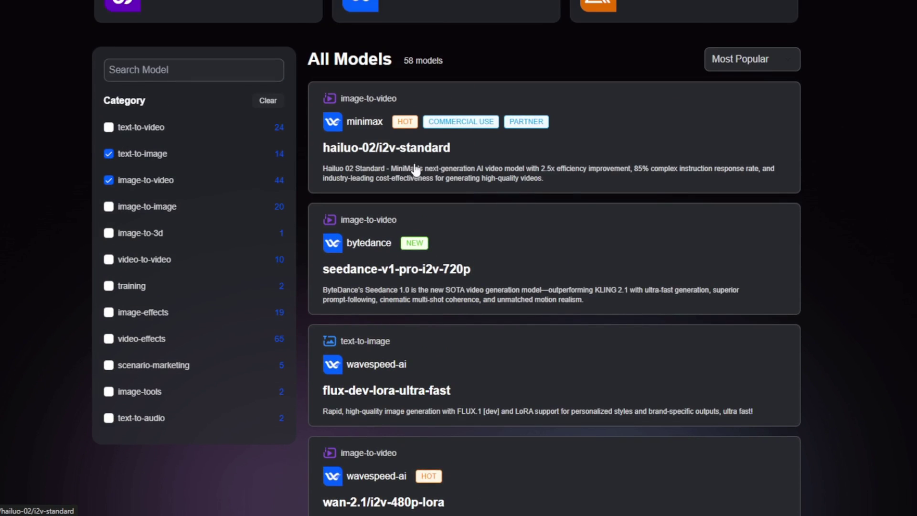
pyautogui.rightClick(495, 158)
pyautogui.click(555, 174)
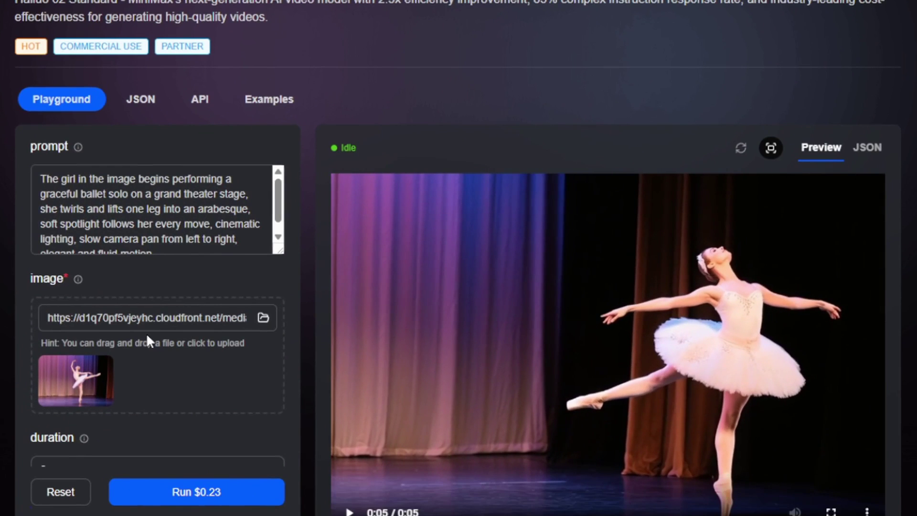
# Step: Replace the example prompt with the woman slowly turning around and walking away
pyautogui.click(138, 209)
pyautogui.click(78, 383)
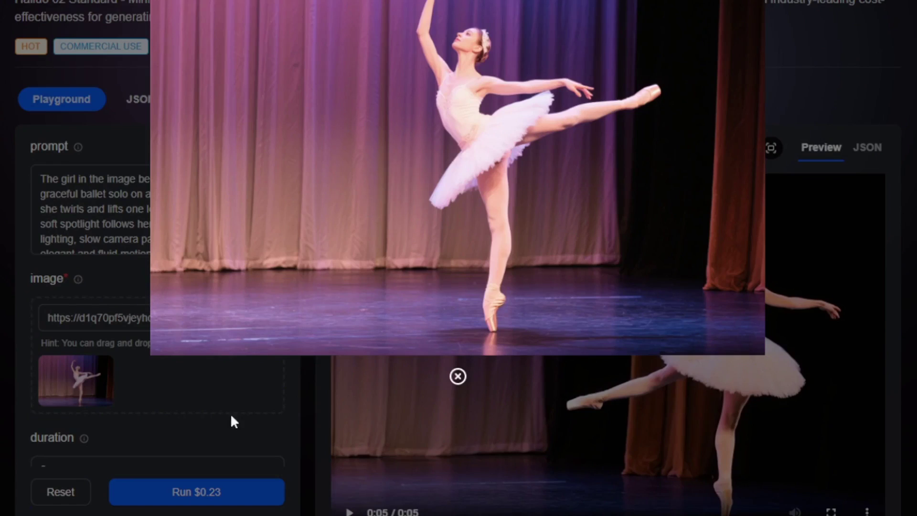
pyautogui.click(232, 422)
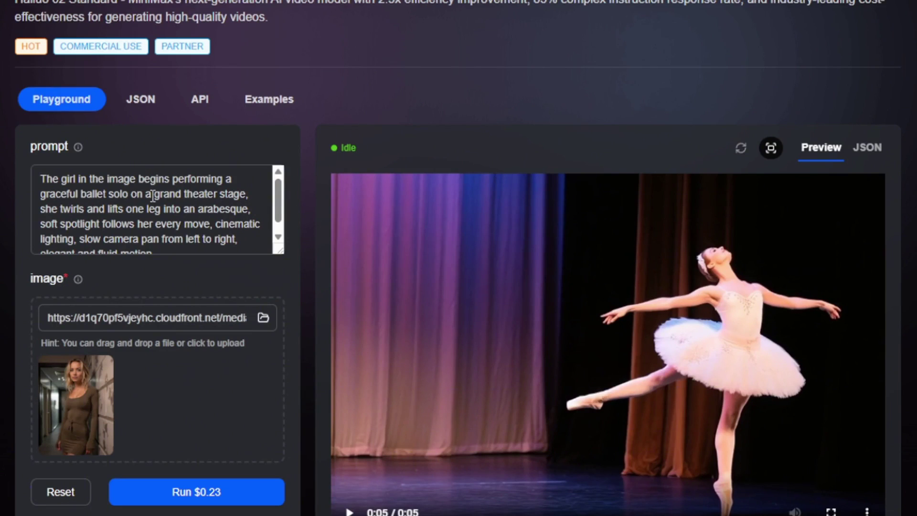
pyautogui.hotkey('ctrl', 'a')
pyautogui.press('BackSpace')
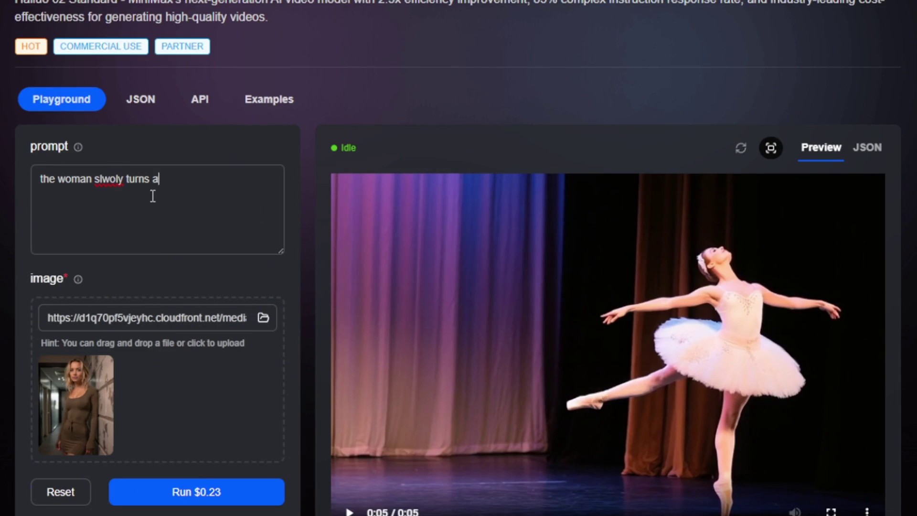
pyautogui.rightClick(108, 179)
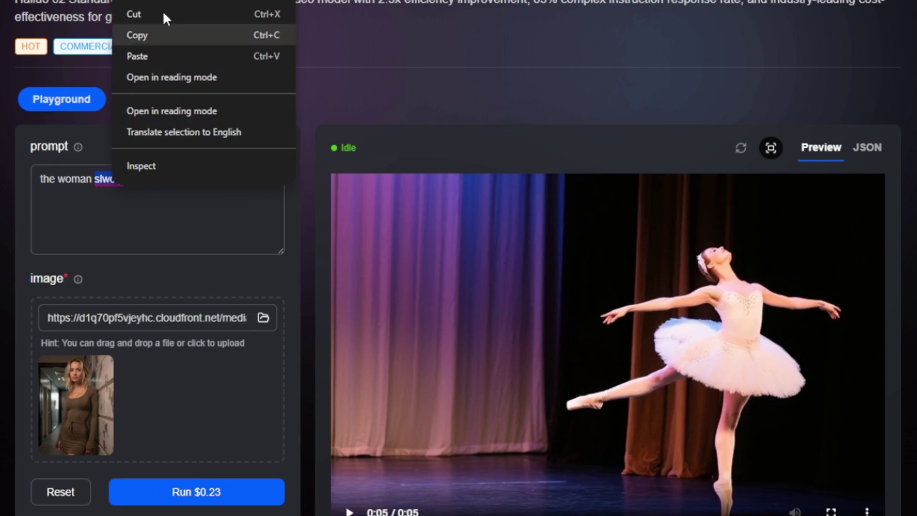
pyautogui.click(163, 2)
# Step: Keep the duration at 6 seconds and run the $0.23 hallway video generation
pyautogui.scroll(-6, 158, 396)
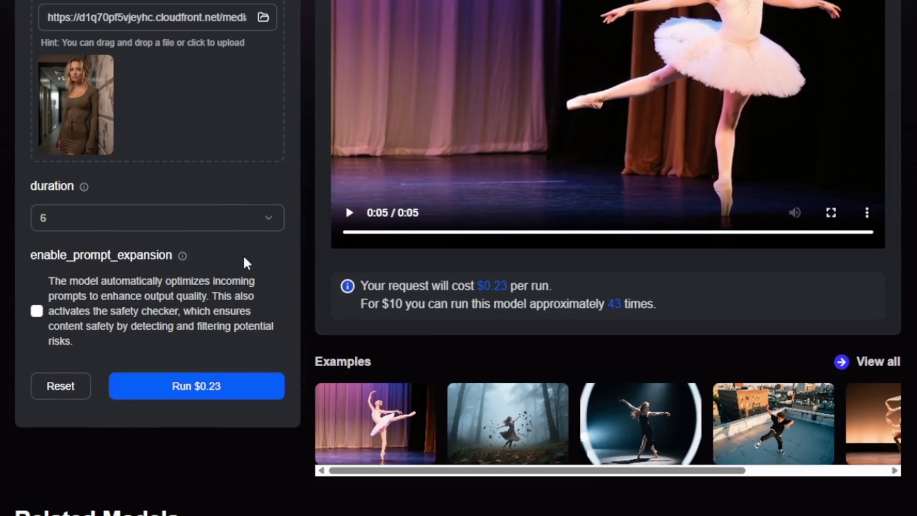
pyautogui.click(196, 226)
pyautogui.click(194, 276)
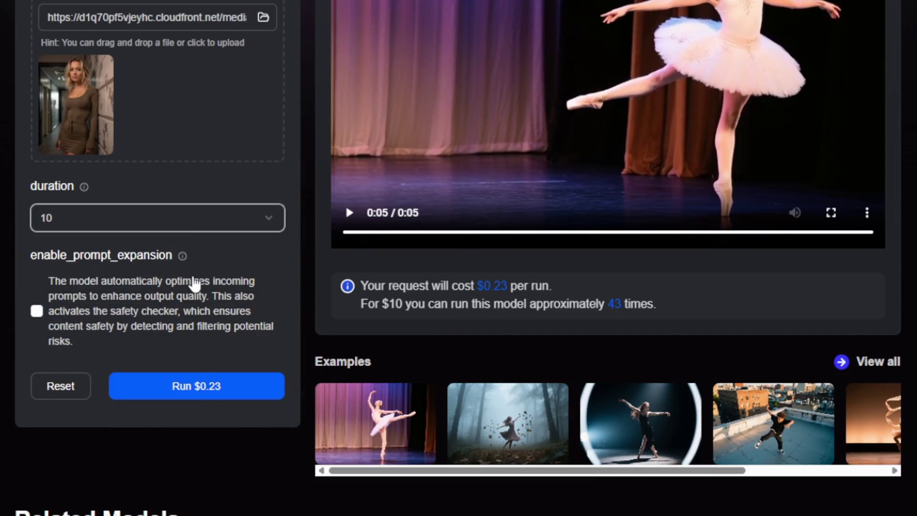
pyautogui.click(178, 226)
pyautogui.click(105, 254)
pyautogui.click(179, 389)
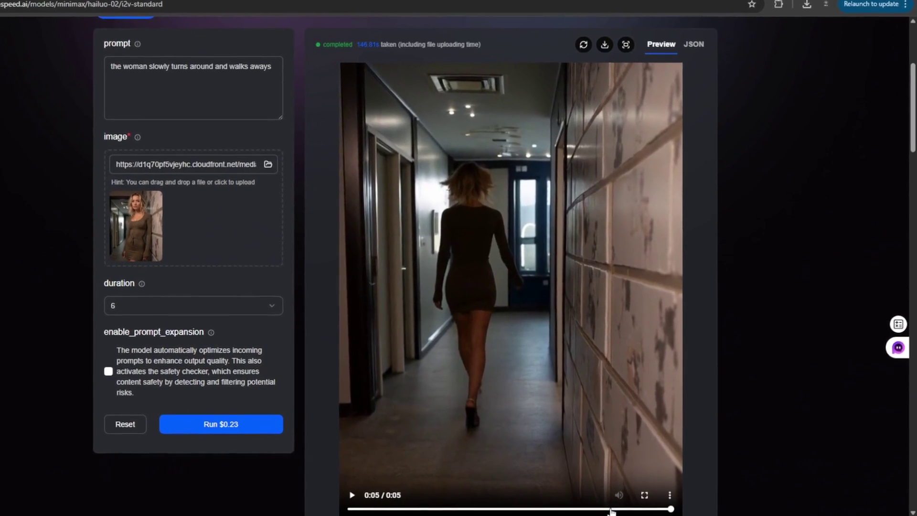
# Step: Replay the generated hallway video and download it from the player's options menu
pyautogui.moveTo(609, 512); pyautogui.dragTo(285, 511)
pyautogui.click(295, 493)
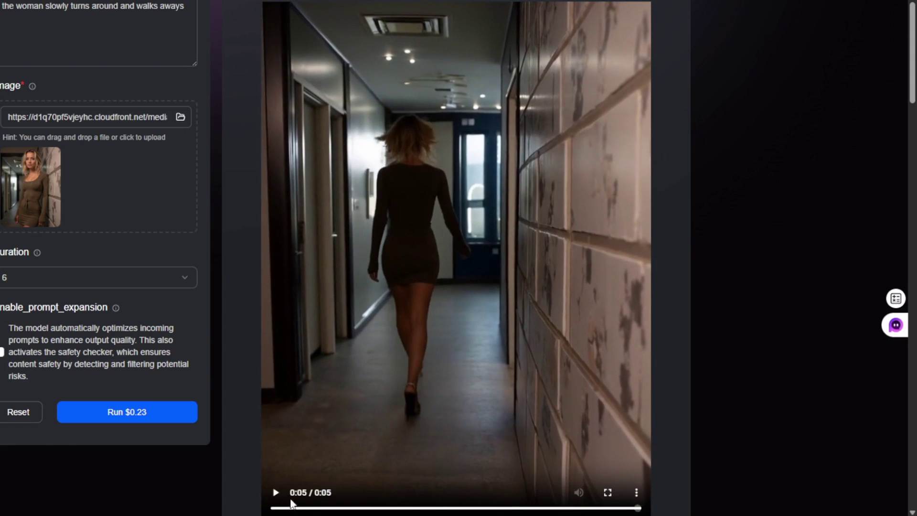
pyautogui.click(275, 494)
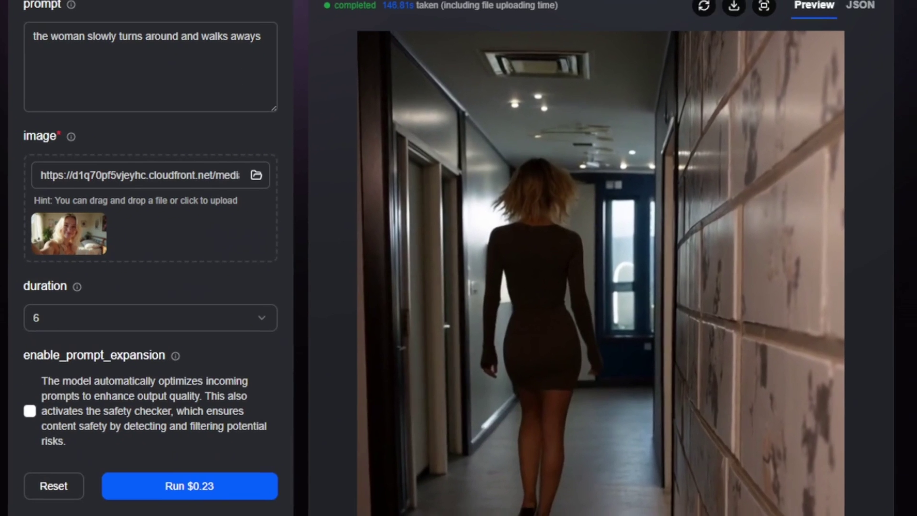
pyautogui.click(566, 486)
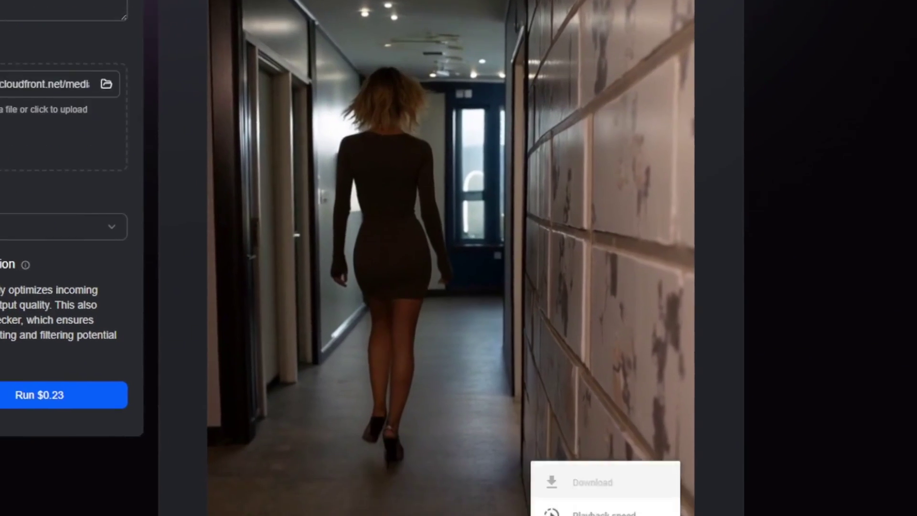
pyautogui.click(508, 414)
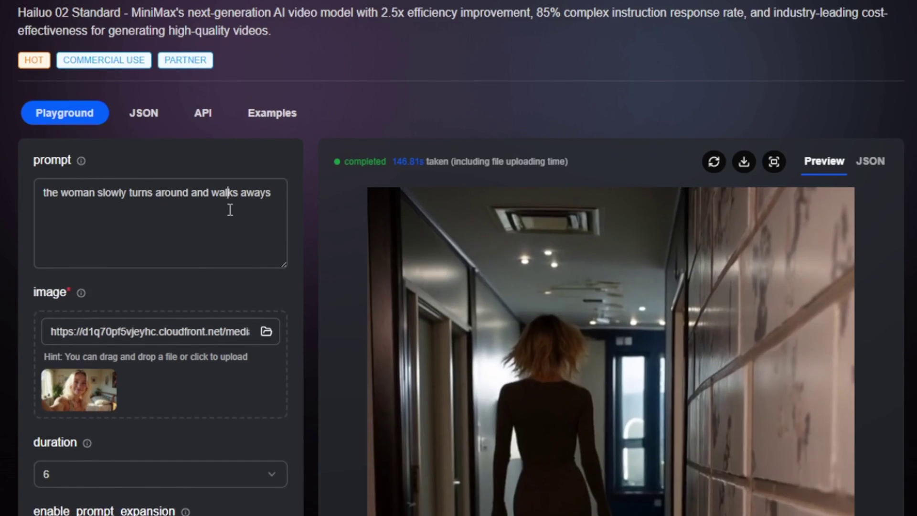
# Step: Replace the prompt with the woman panning her room and grabbing a wall painting, then run it ($0.23)
pyautogui.hotkey('ctrl', 'a')
pyautogui.press('BackSpace')
pyautogui.write('woman')
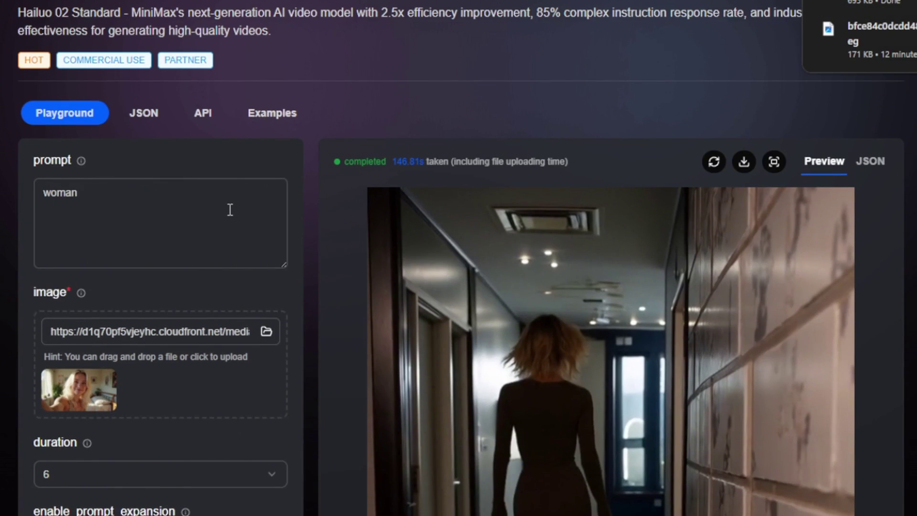
pyautogui.write(' pans around her room, as she grabs a paiting on the wall')
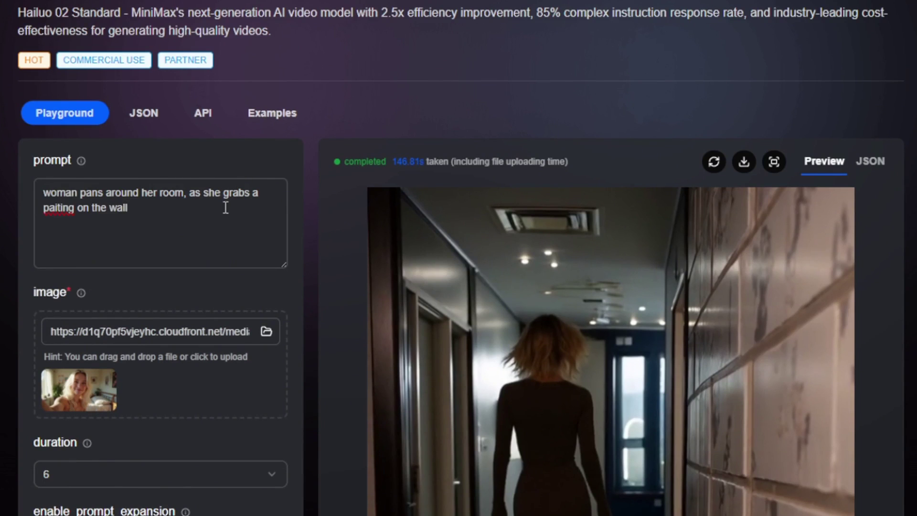
pyautogui.write('n')
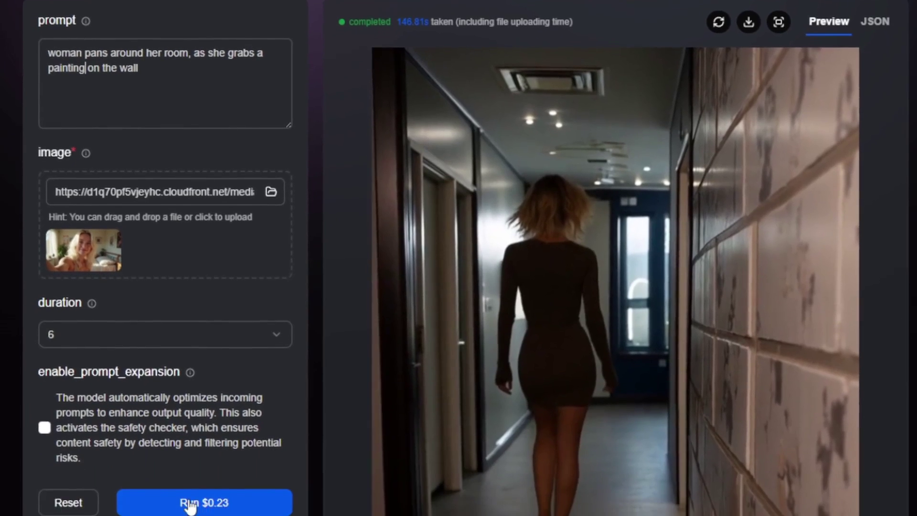
pyautogui.click(191, 506)
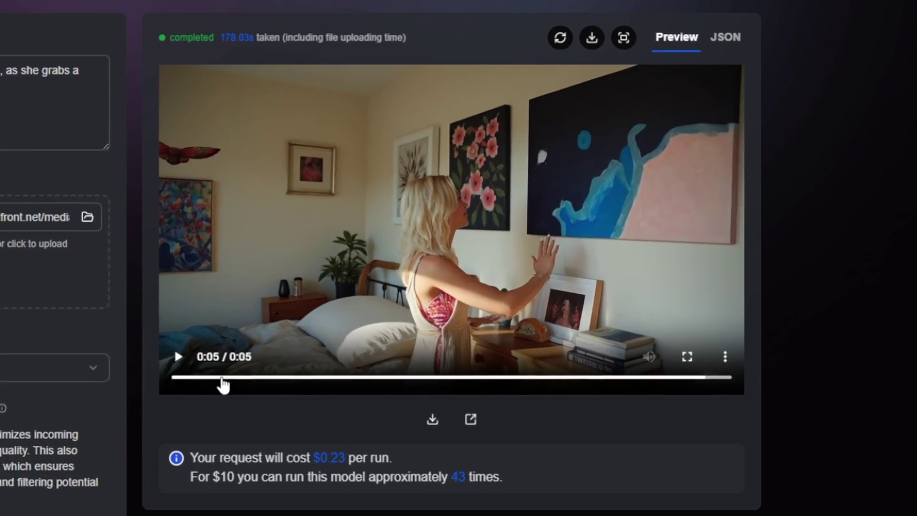
pyautogui.click(359, 384)
pyautogui.click(173, 357)
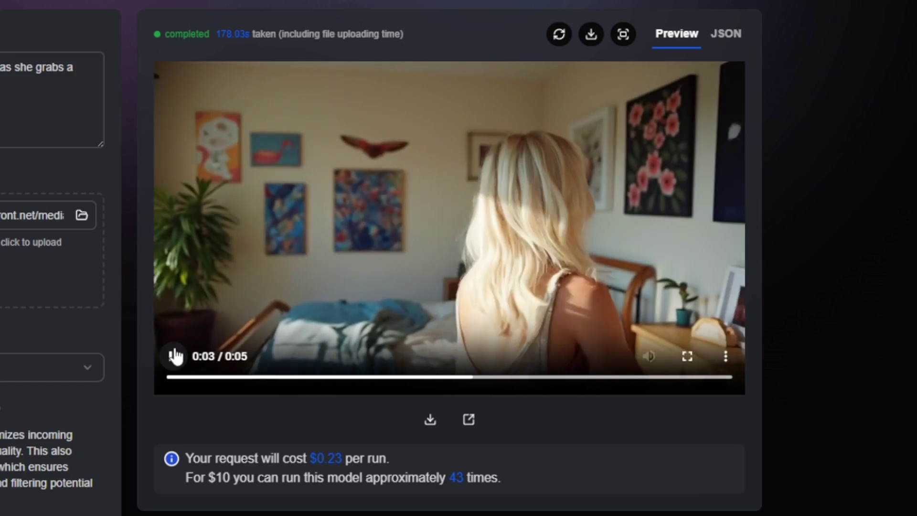
pyautogui.click(173, 356)
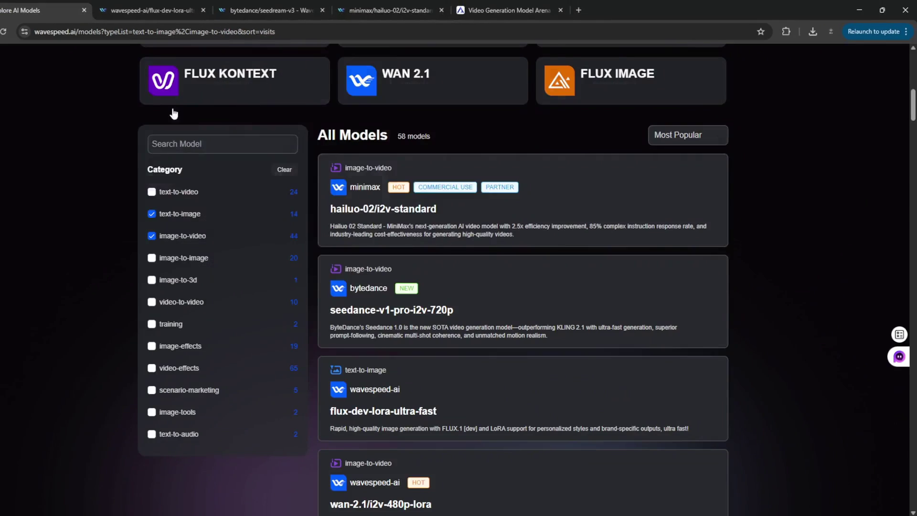
# Step: Filter the models to text-to-video and open kwaivgi/kling-v1.6-t2v-standard in a new tab
pyautogui.click(173, 192)
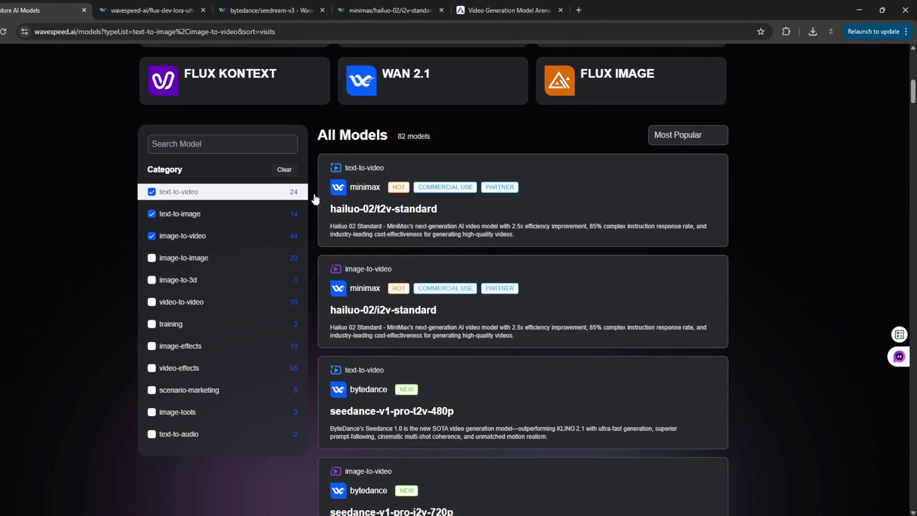
pyautogui.scroll(-8, 488, 300)
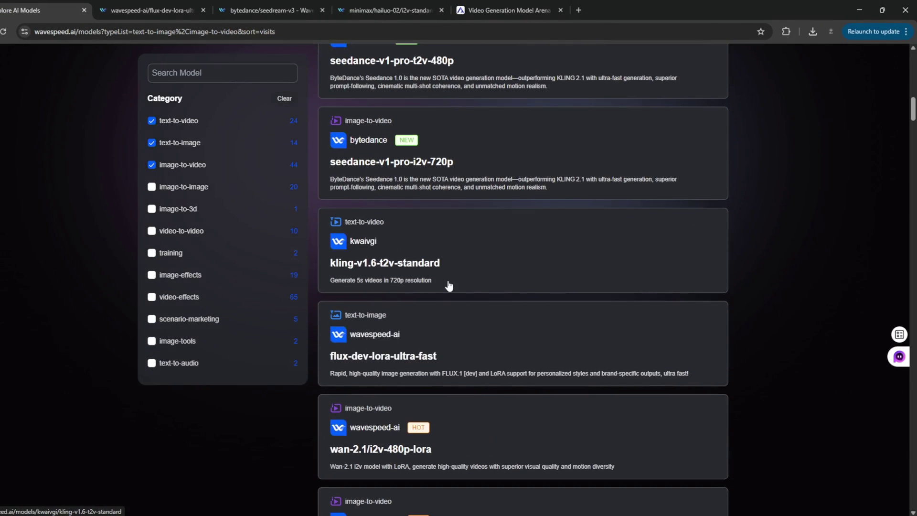
pyautogui.rightClick(452, 197)
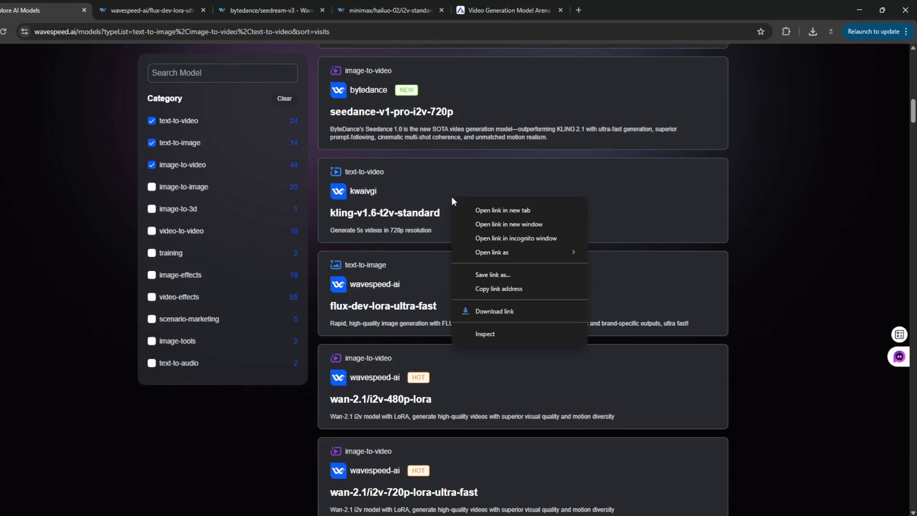
pyautogui.click(515, 210)
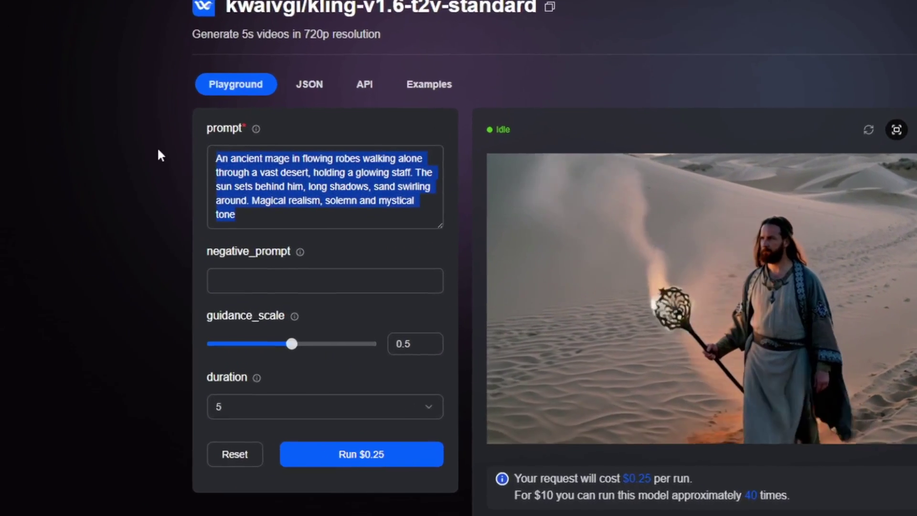
# Step: Replace the mage prompt with a pink-haired woman drinking coffee, correcting 'cofee' to 'coffee'
pyautogui.hotkey('ctrl', 'a')
pyautogui.press('BackSpace')
pyautogui.write('a woman with')
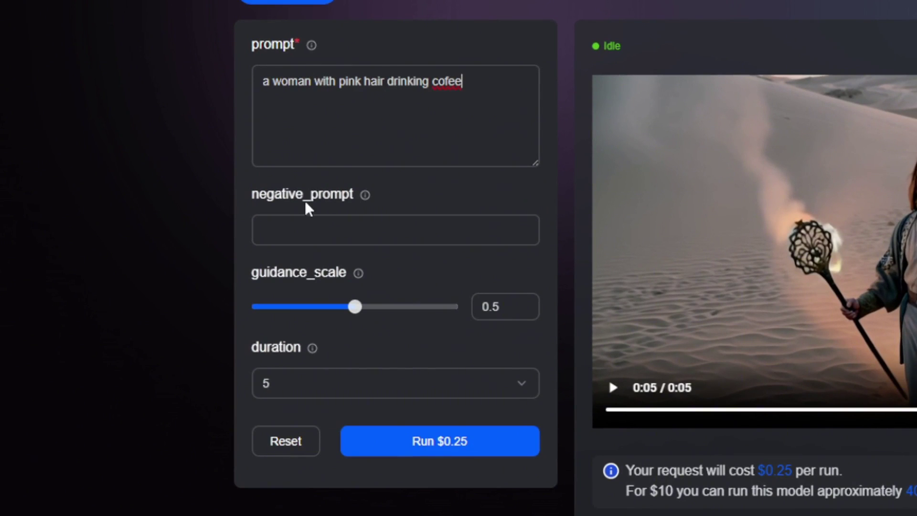
pyautogui.rightClick(442, 80)
pyautogui.click(473, 106)
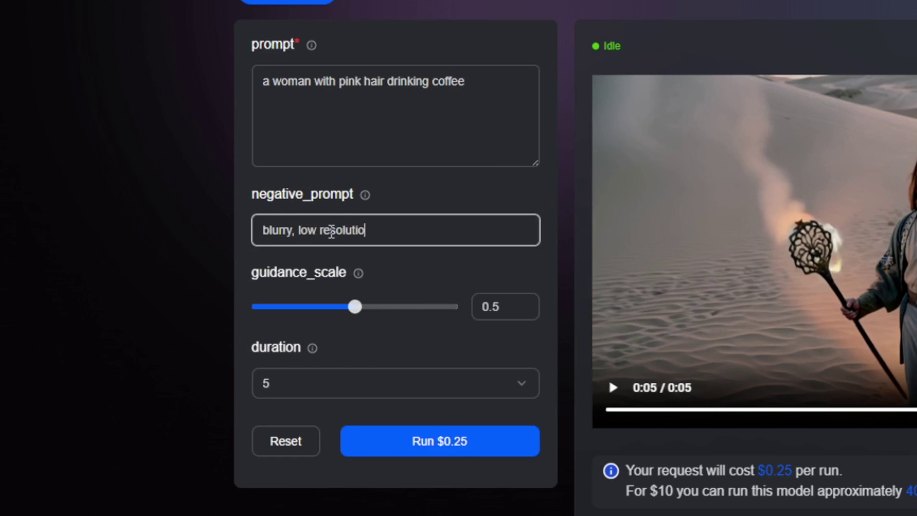
# Step: Set guidance scale to 0.57, keep the 5-second duration, generate the clip and replay it
pyautogui.moveTo(357, 308); pyautogui.dragTo(370, 308)
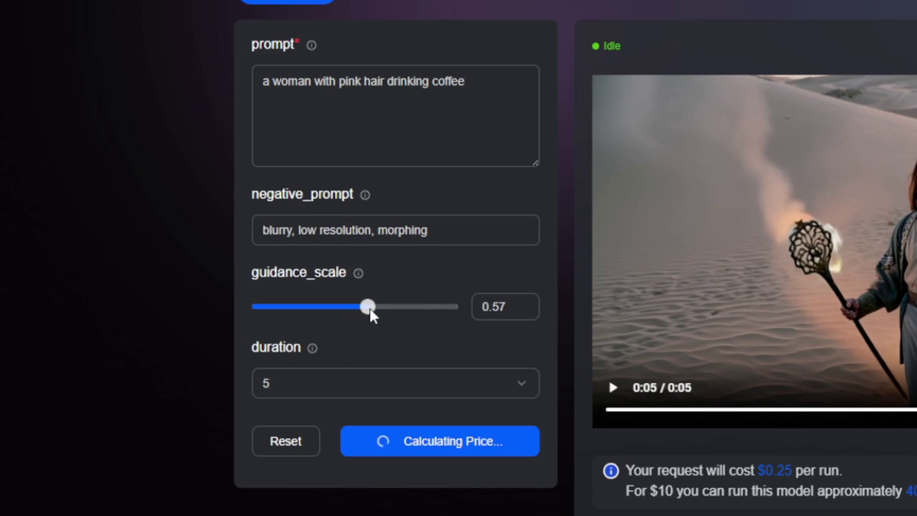
pyautogui.click(364, 383)
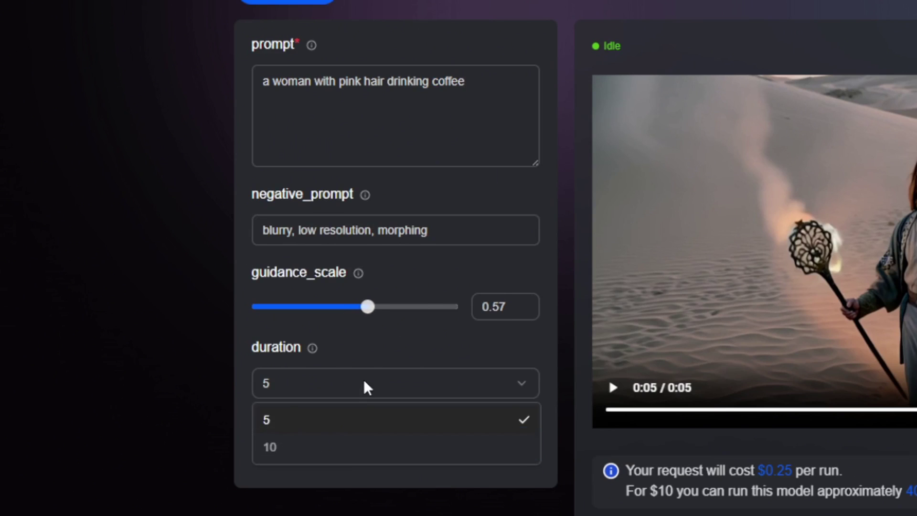
pyautogui.click(272, 380)
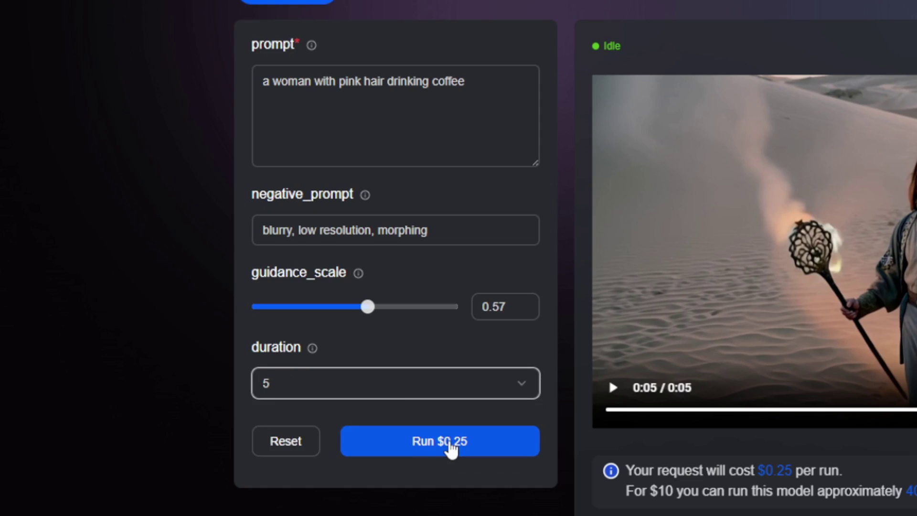
pyautogui.click(450, 444)
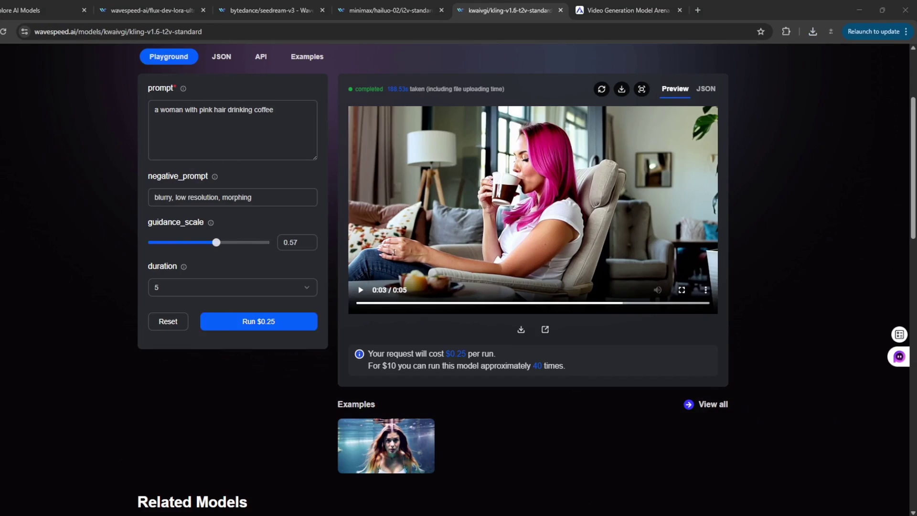
pyautogui.click(364, 303)
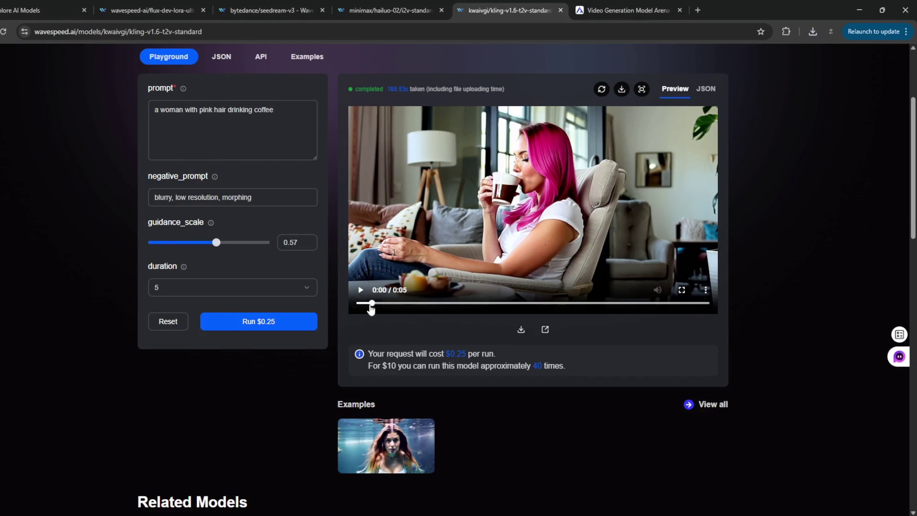
pyautogui.click(360, 290)
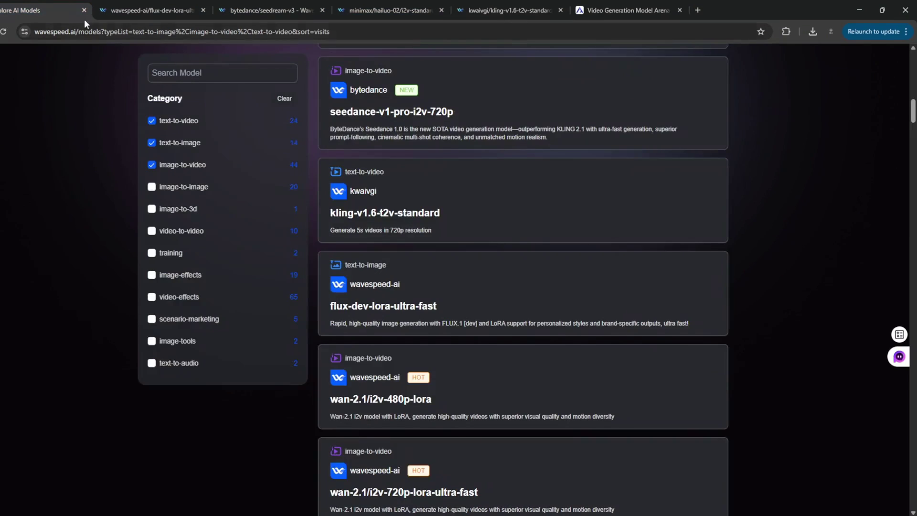
# Step: Open the hailuo-02/t2v-standard playground in a new tab
pyautogui.scroll(5, 483, 207)
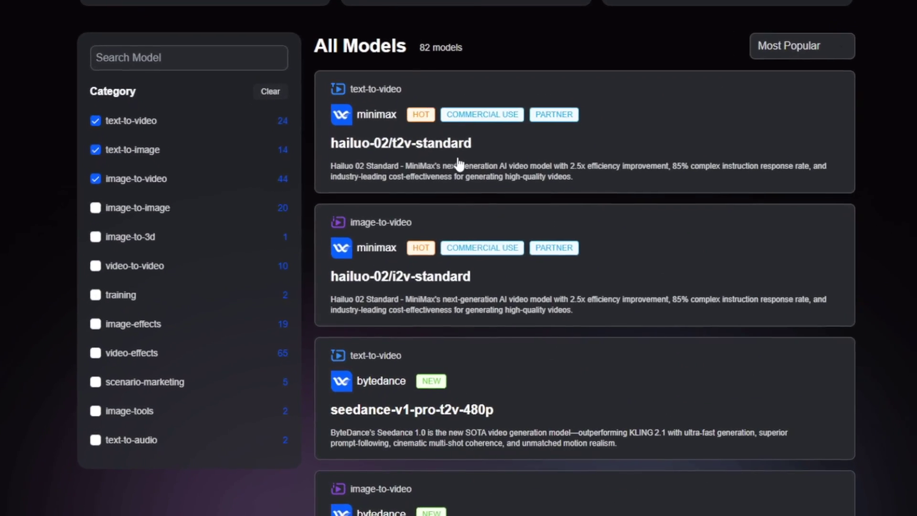
pyautogui.rightClick(467, 149)
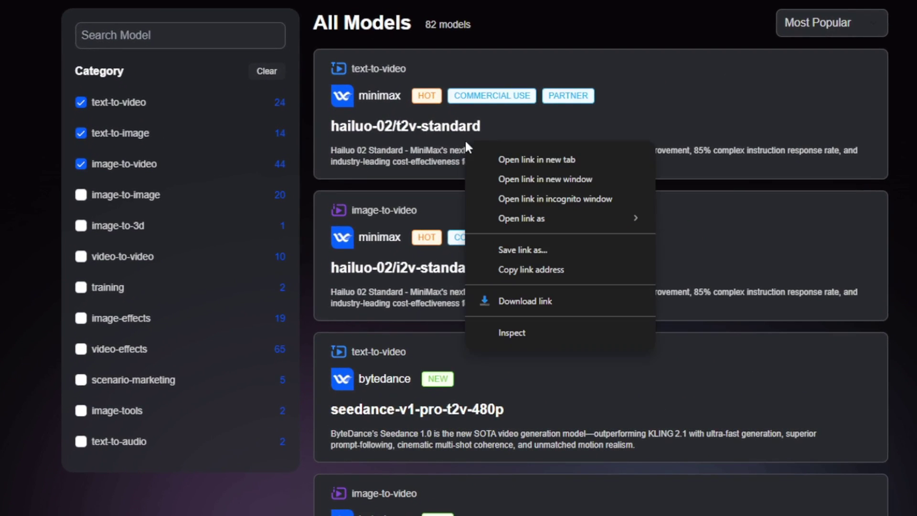
pyautogui.click(524, 162)
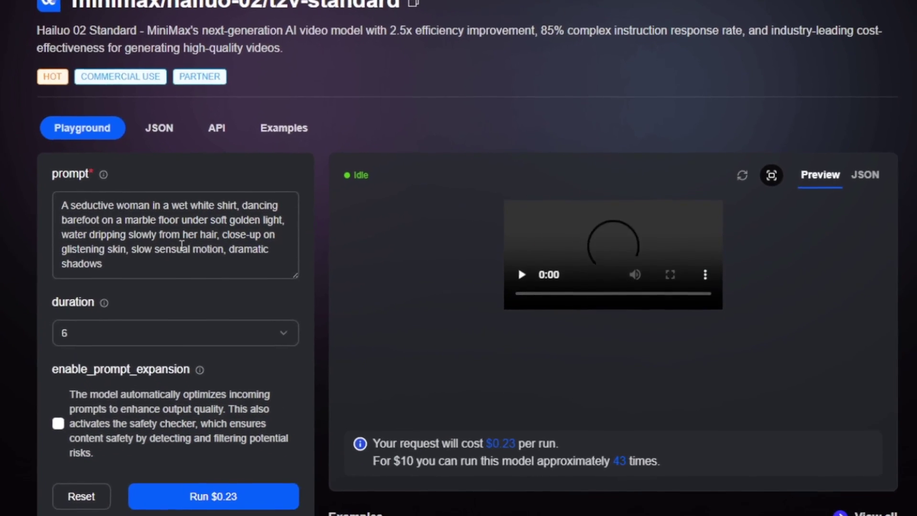
# Step: Generate a clip from the prompt 'a woman running in the street, on a sunny afternoon' with prompt expansion off
pyautogui.hotkey('ctrl', 'a')
pyautogui.press('BackSpace')
pyautogui.write('a woman')
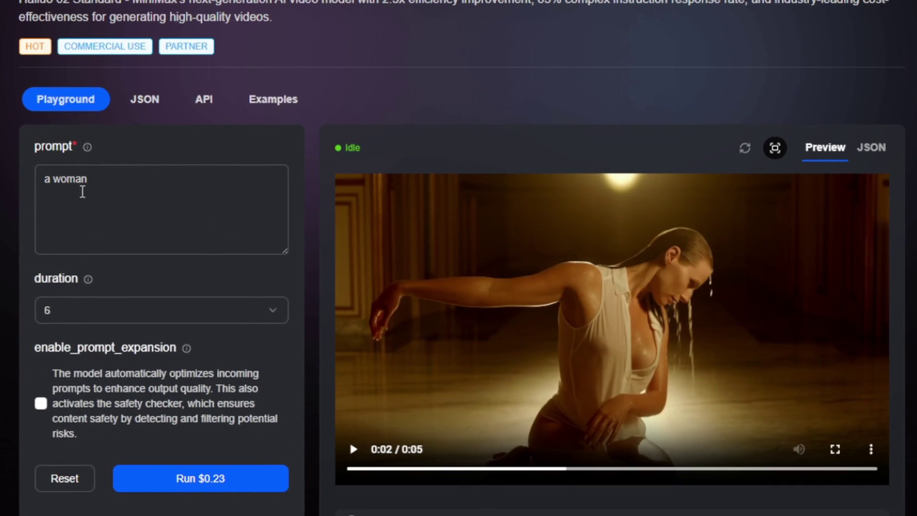
pyautogui.write(' running in the stre')
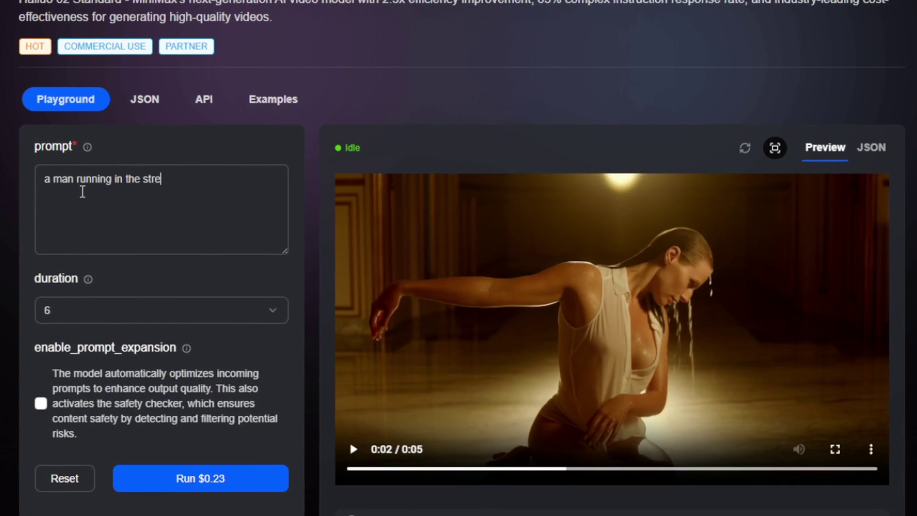
pyautogui.write('et, on a sunny afternoon')
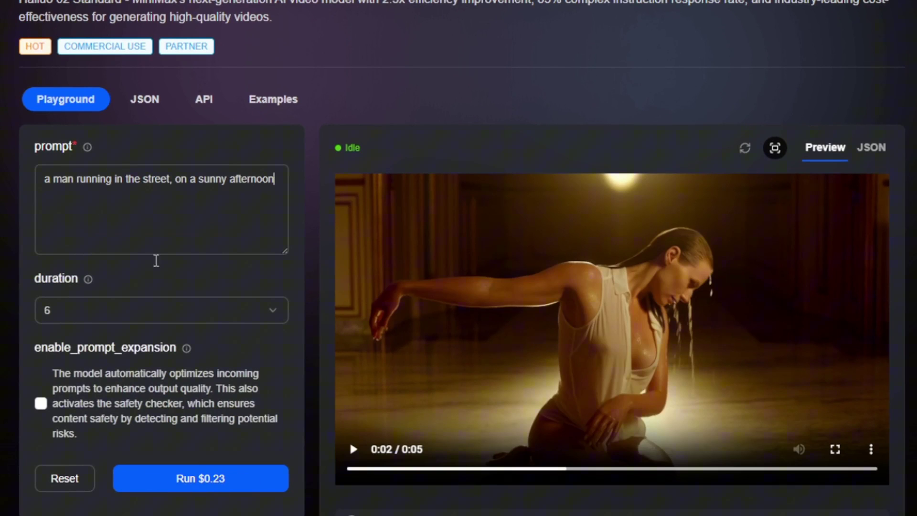
pyautogui.scroll(-2, 138, 385)
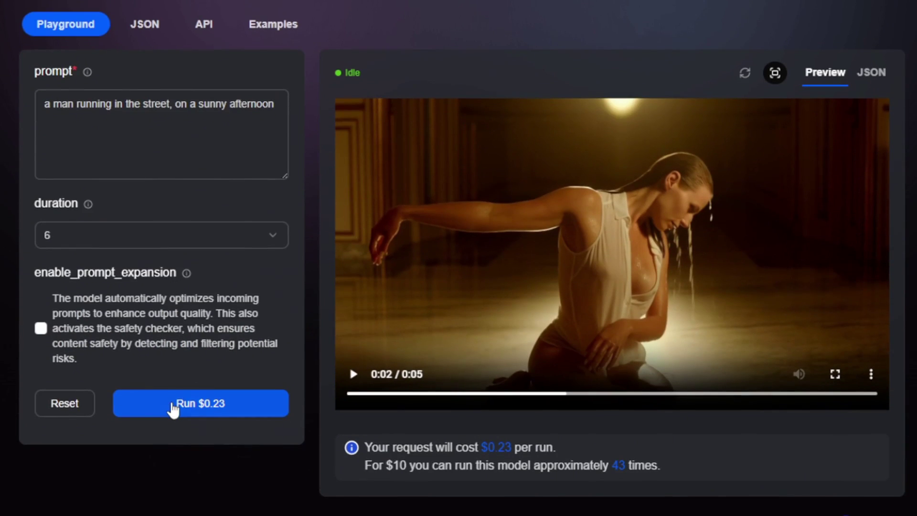
pyautogui.click(46, 331)
pyautogui.click(41, 331)
pyautogui.click(180, 410)
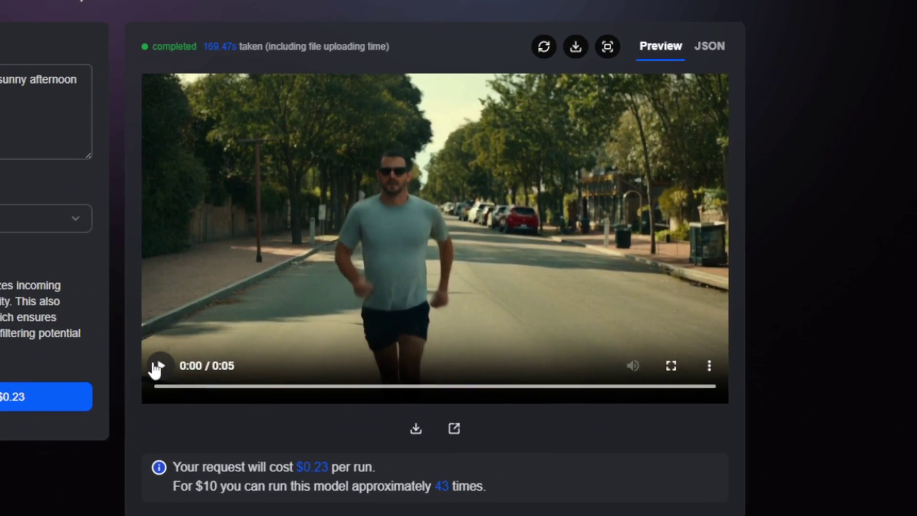
# Step: Play the generated running clip, replay it from the start and pause partway
pyautogui.click(156, 367)
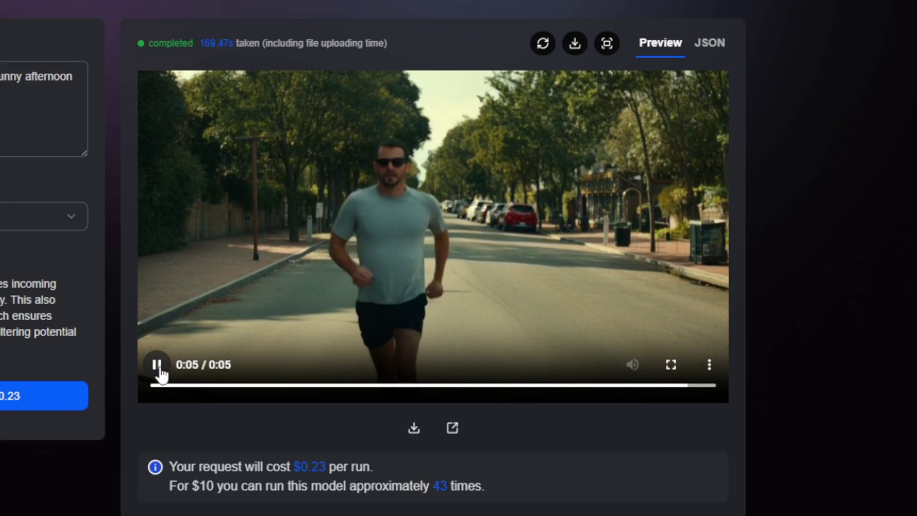
pyautogui.click(160, 371)
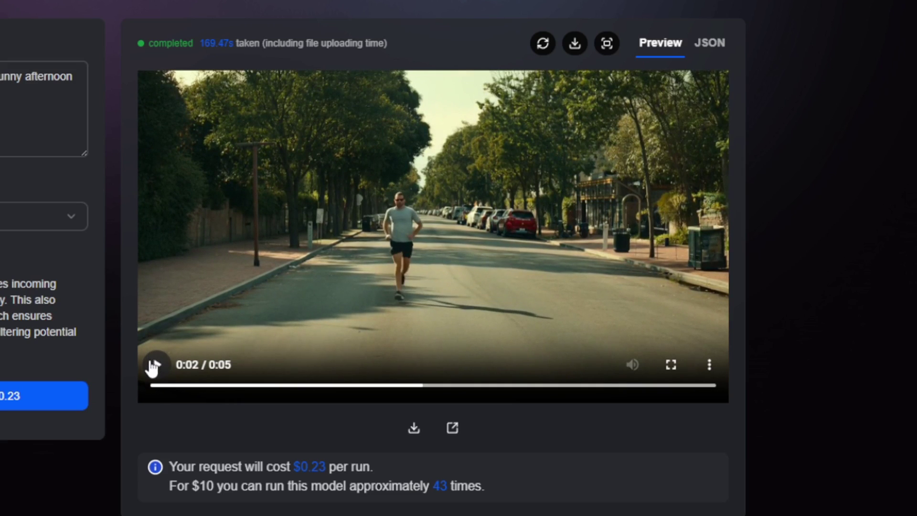
pyautogui.click(152, 366)
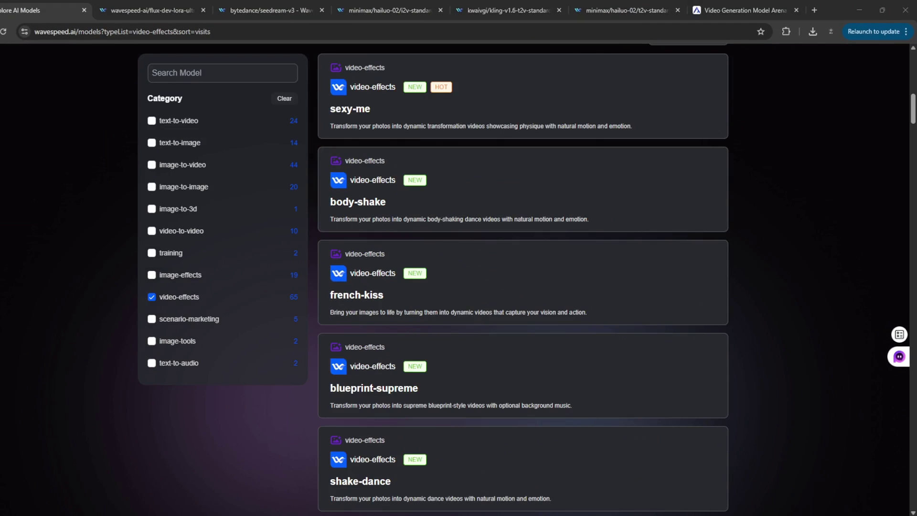
pyautogui.scroll(-2, 409, 366)
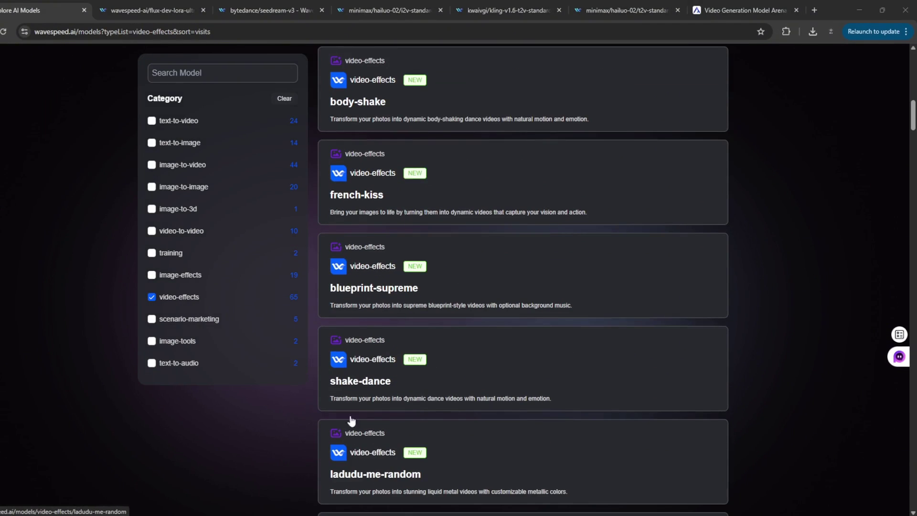
pyautogui.scroll(-2, 452, 408)
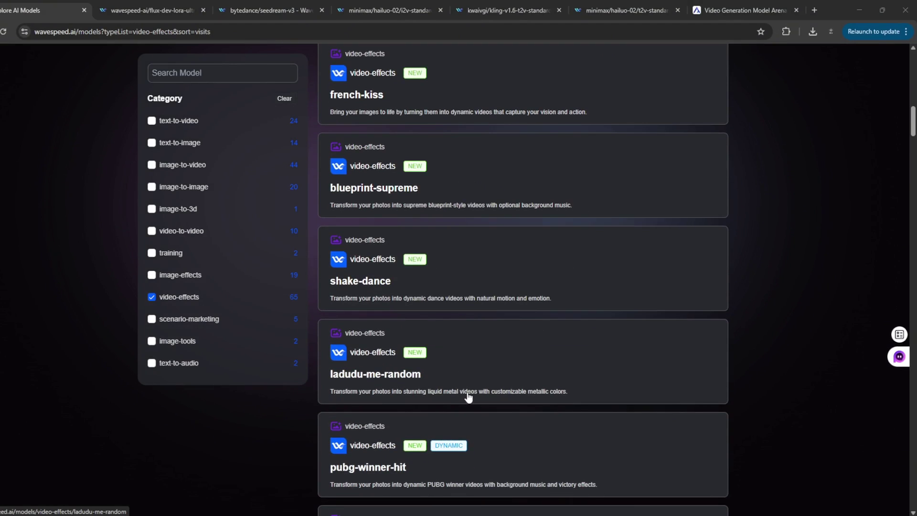
pyautogui.click(374, 358)
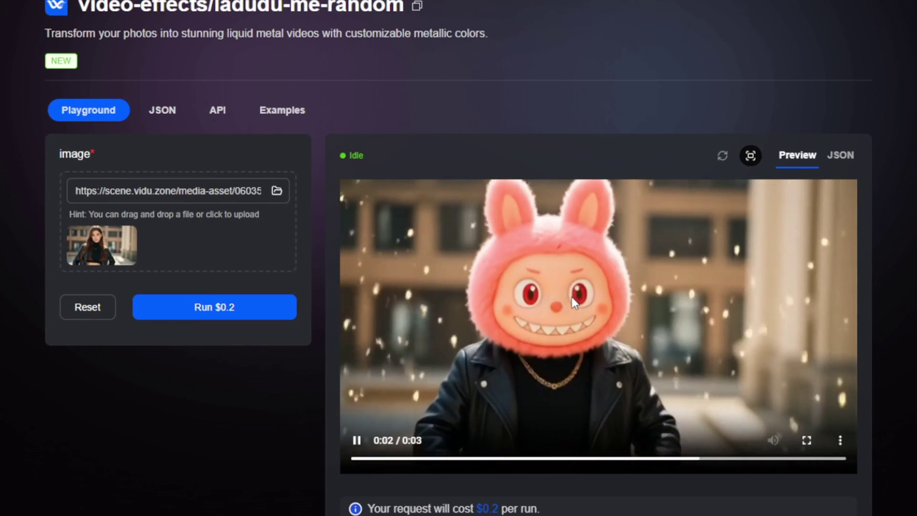
pyautogui.click(355, 441)
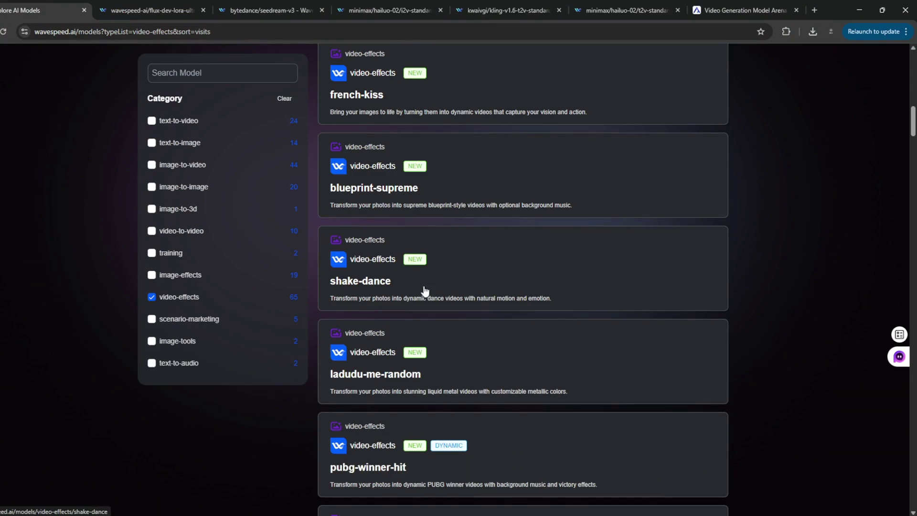
# Step: Open the flame-carpet video effect and play its flame-walk preview clip
pyautogui.scroll(-6, 574, 382)
pyautogui.scroll(-3, 500, 424)
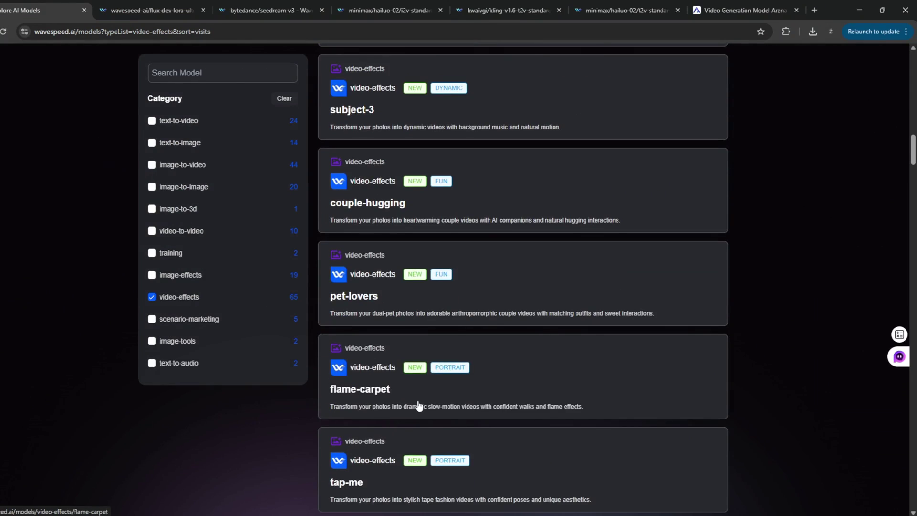
pyautogui.click(418, 406)
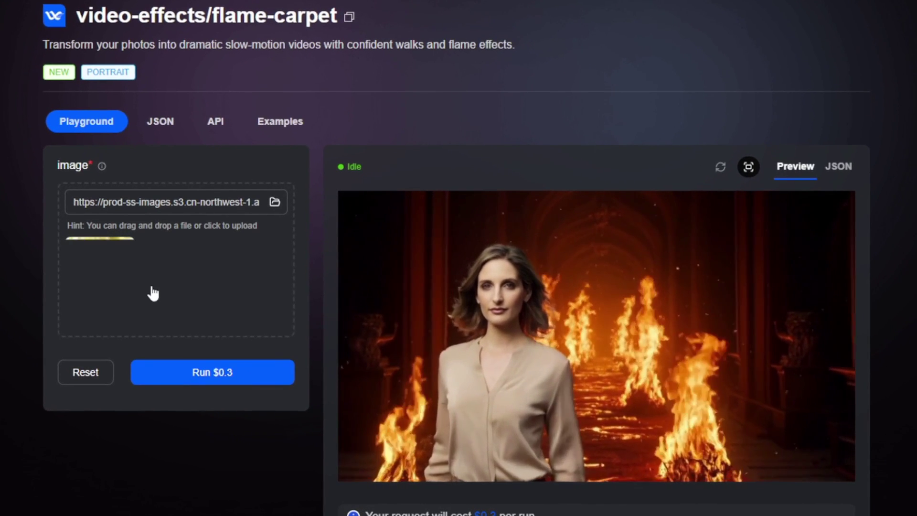
pyautogui.click(355, 448)
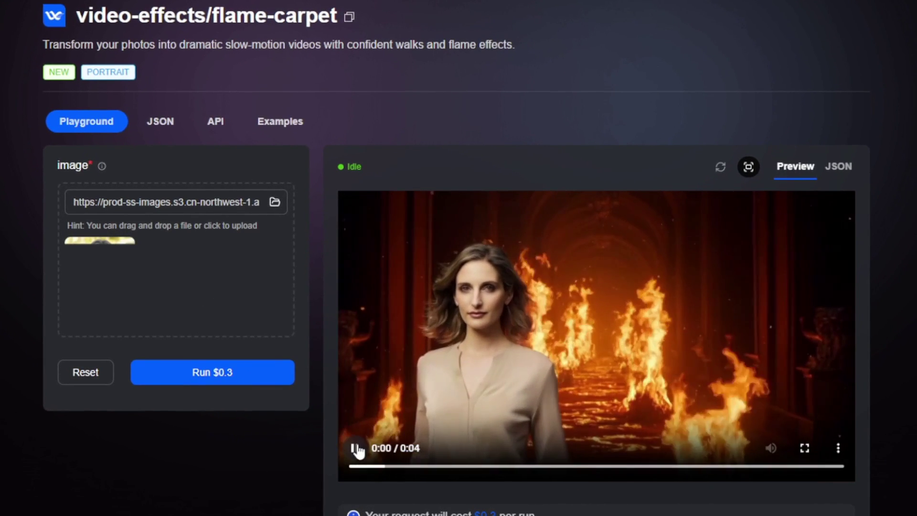